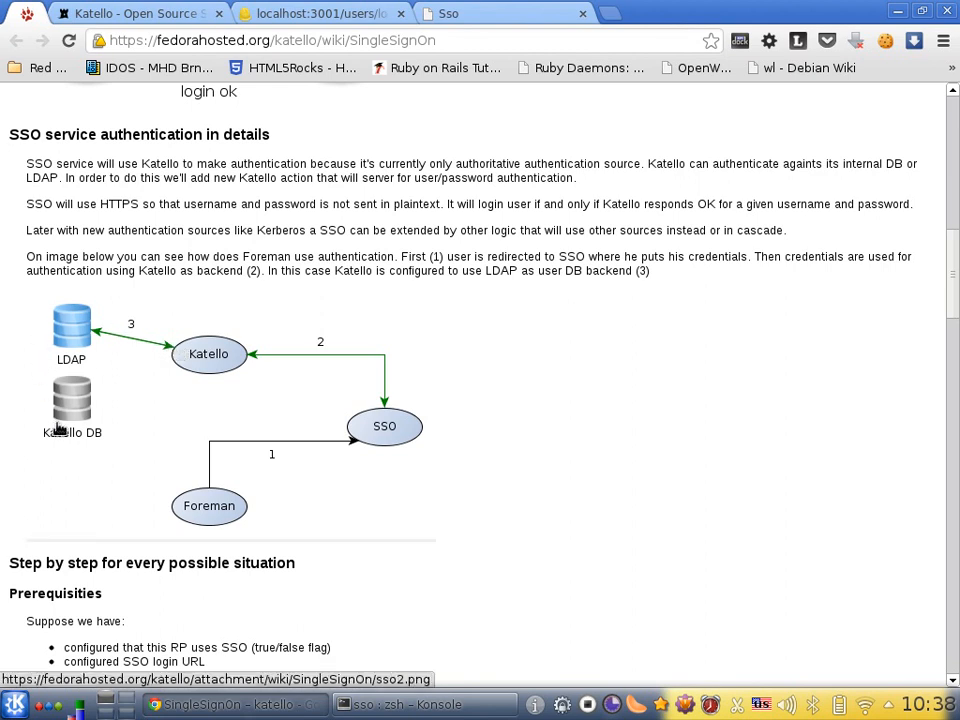
Read through the SingleSignOn wiki page, from the authentication diagram to the login use cases and tools being used
scroll(57, 428, down, 1)
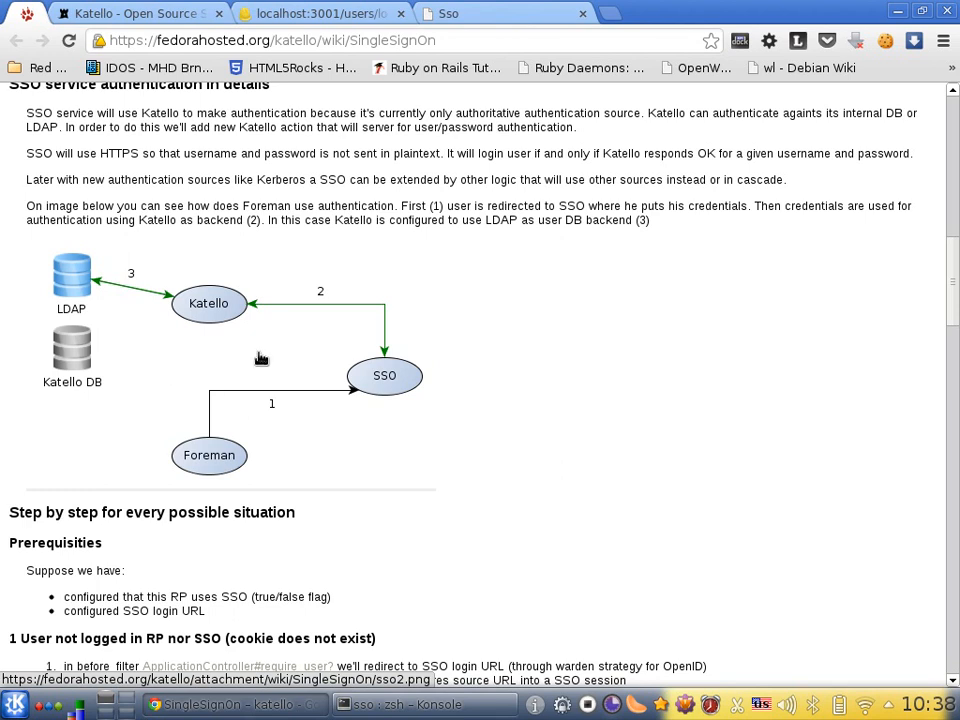
drag(436, 40, 70, 15)
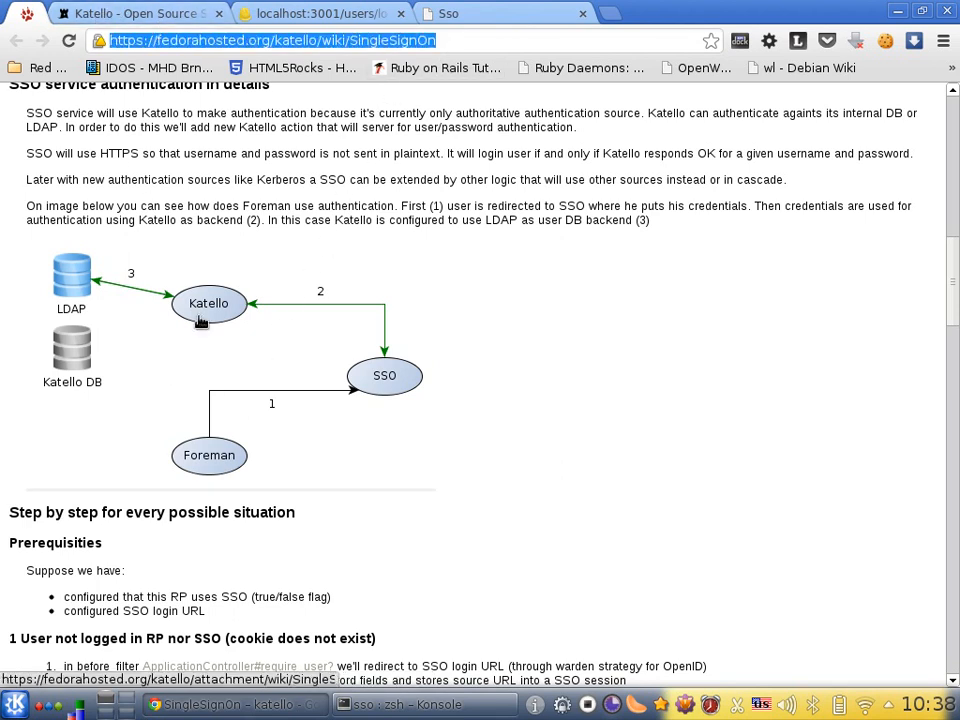
scroll(262, 464, down, 3)
scroll(262, 464, down, 4)
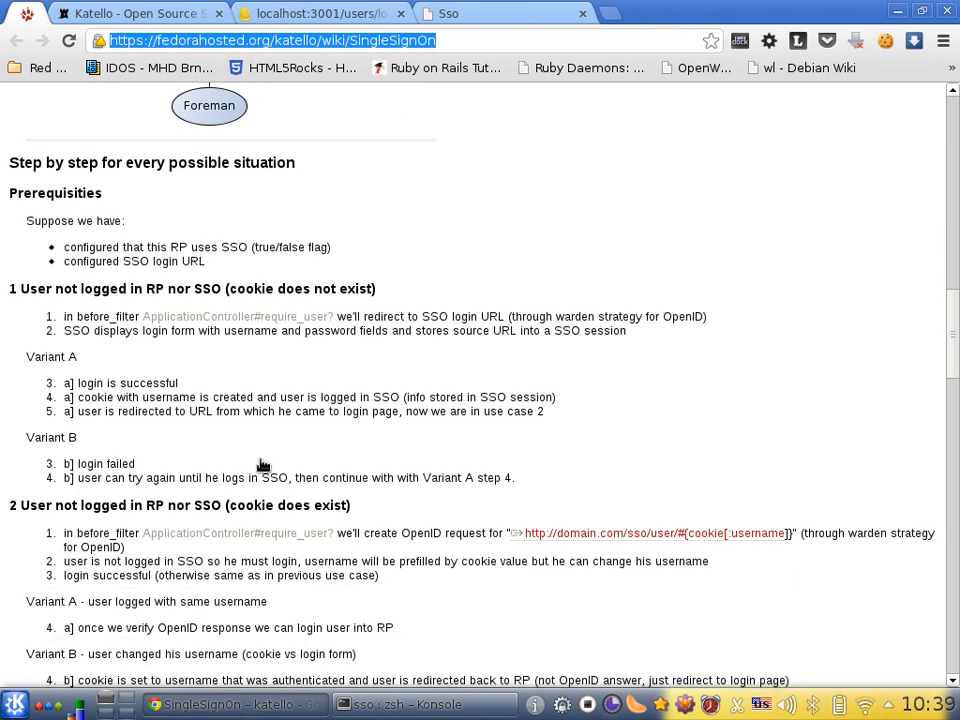
scroll(262, 464, down, 1)
scroll(262, 464, down, 1)
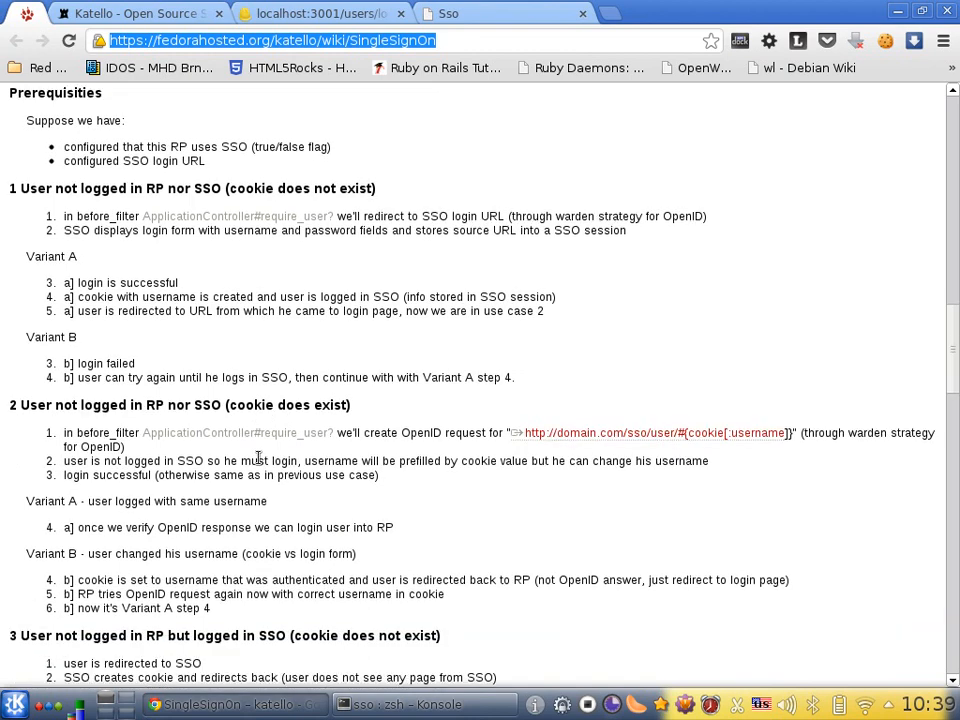
scroll(258, 457, down, 8)
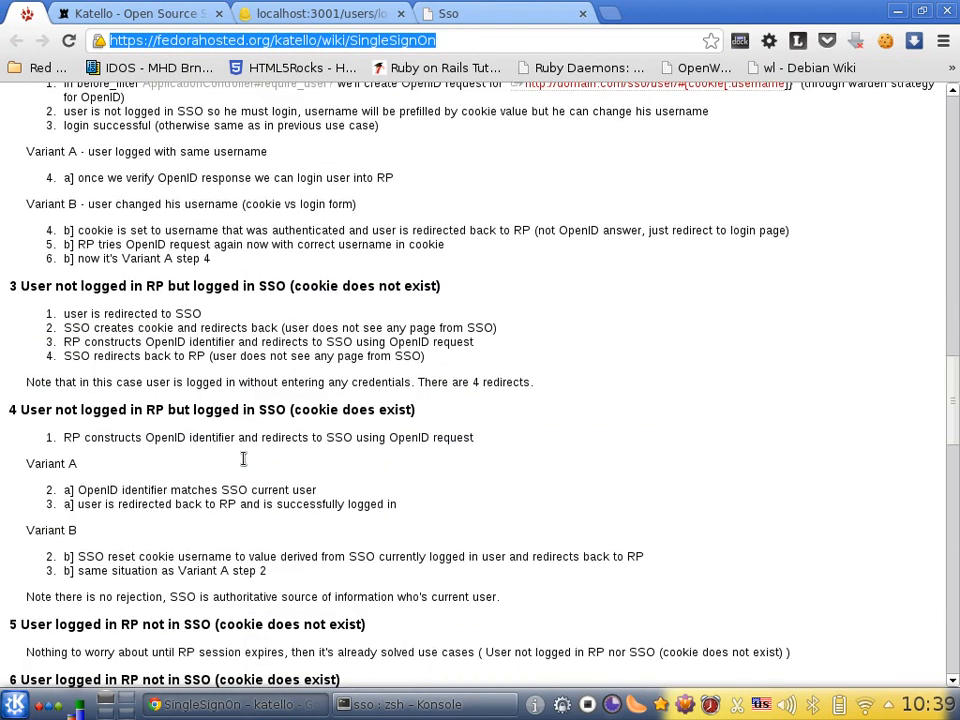
scroll(240, 463, down, 2)
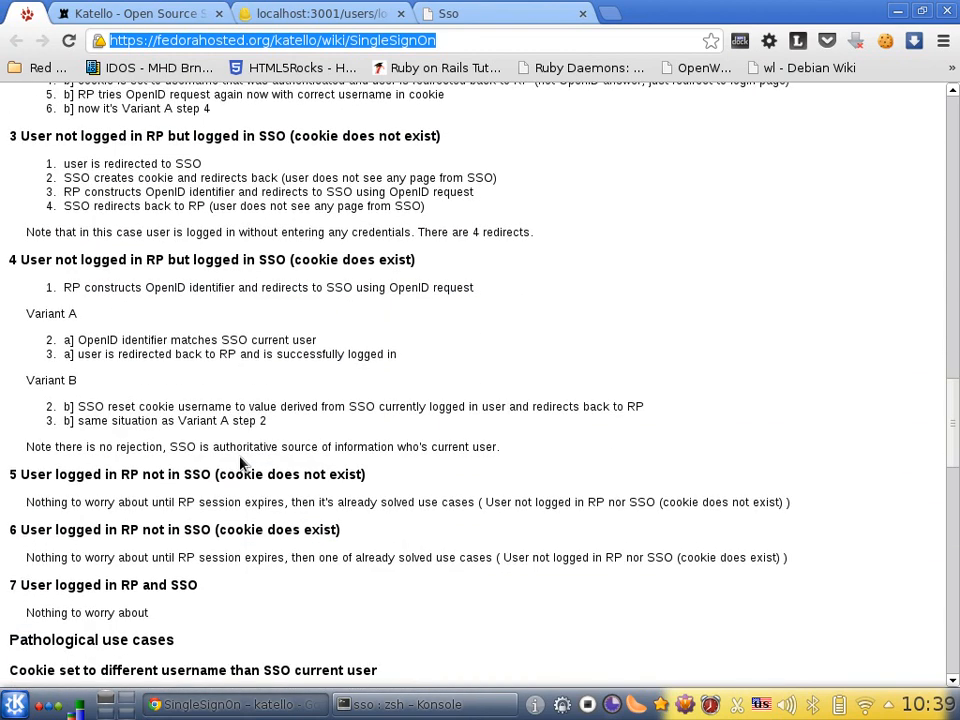
scroll(240, 462, down, 1)
scroll(240, 462, down, 4)
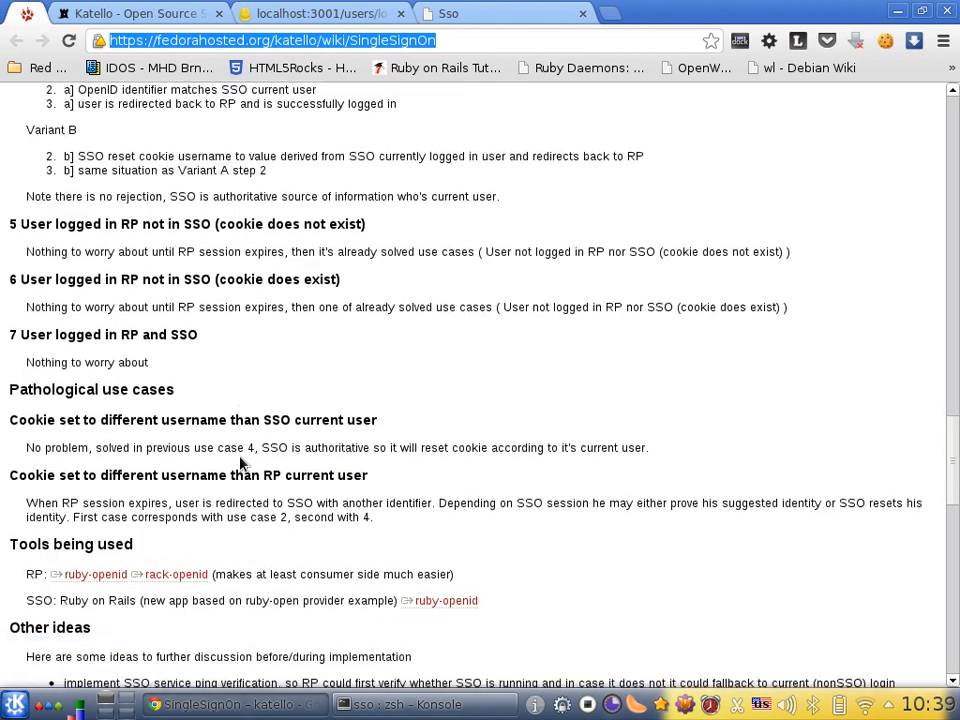
scroll(240, 460, down, 1)
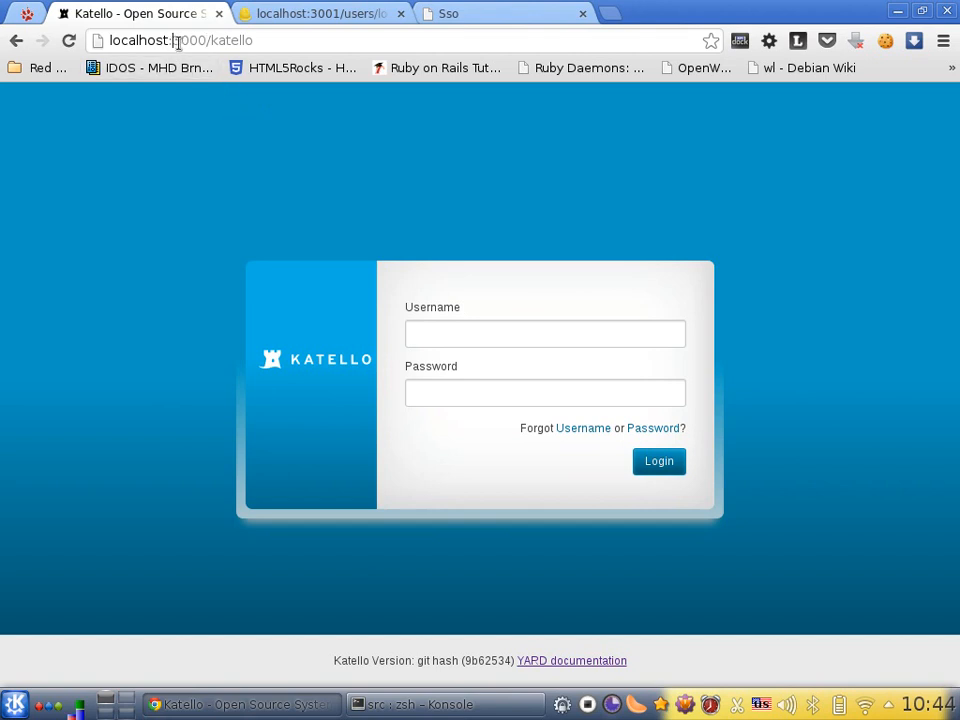
Compare the port numbers in the addresses of the Katello, Foreman and SSO login pages
drag(176, 40, 206, 52)
click(276, 22)
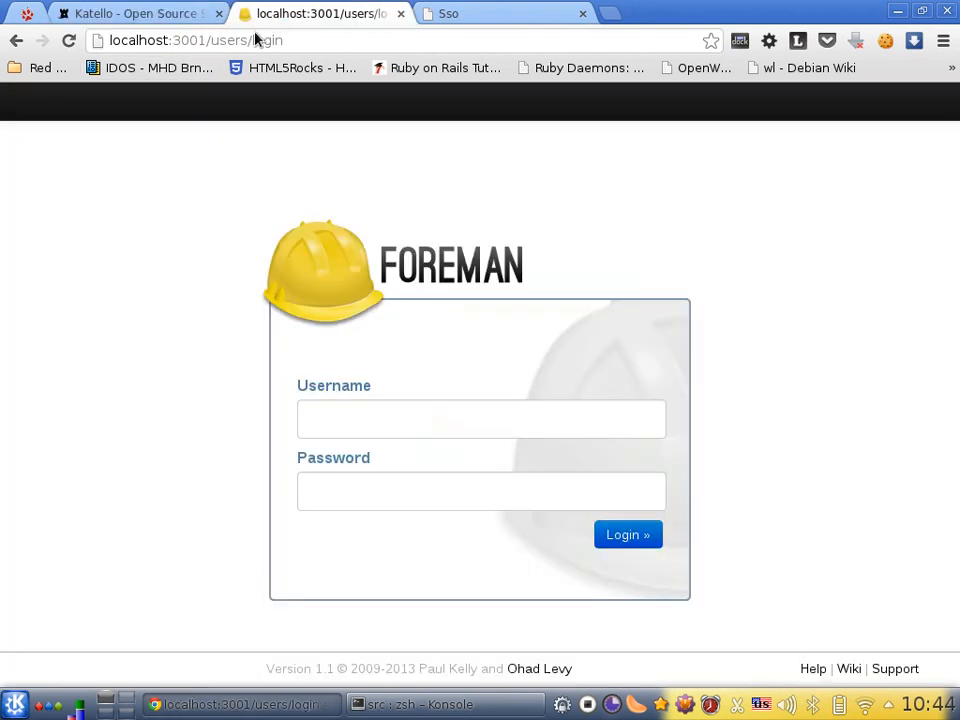
drag(175, 40, 206, 42)
click(478, 14)
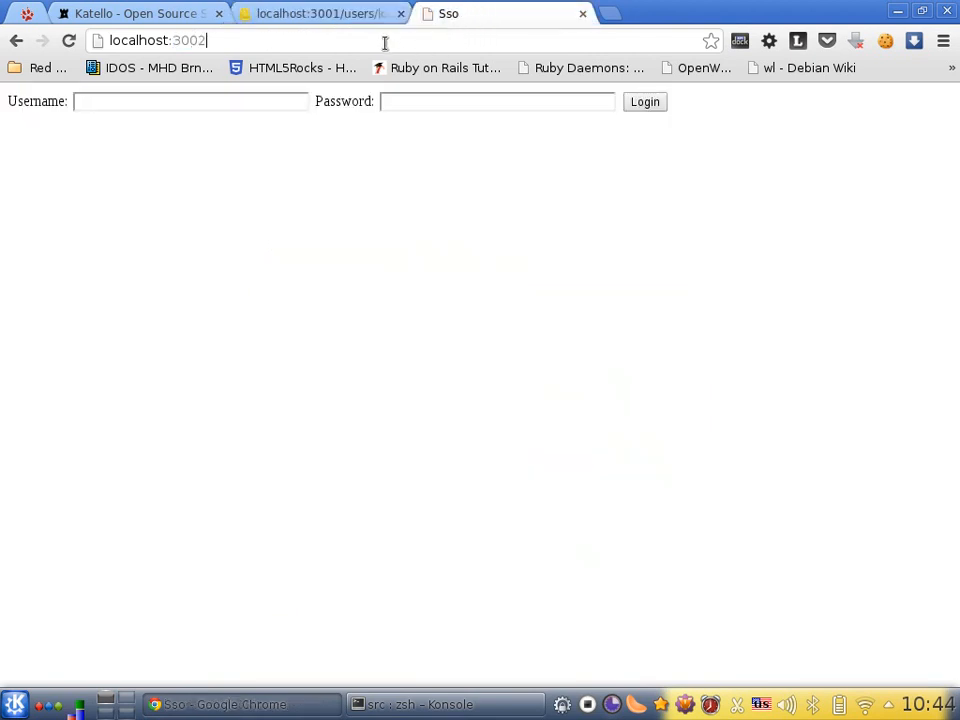
drag(176, 42, 210, 43)
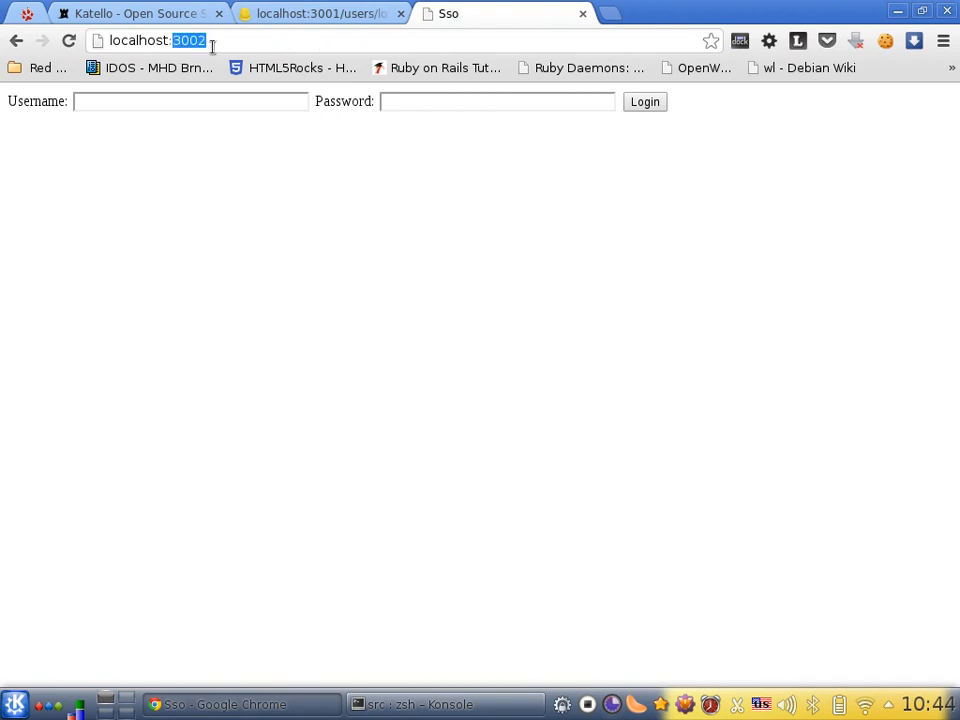
click(172, 16)
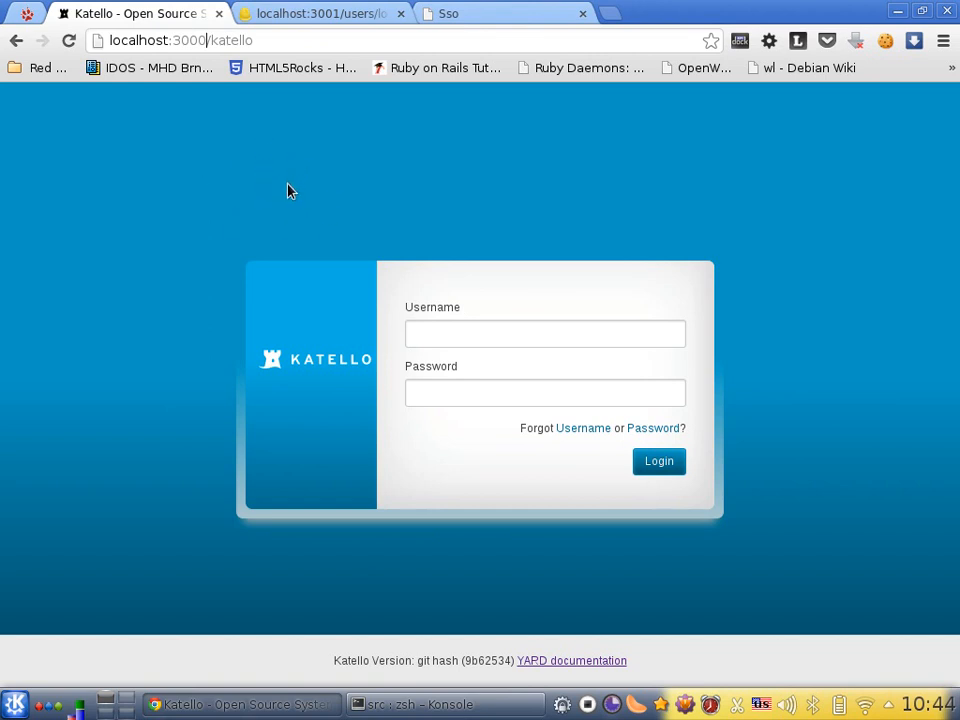
In the Konsole terminal, set the sso enable option to true in config/katello_defaults.yml with vim and save the file
click(396, 706)
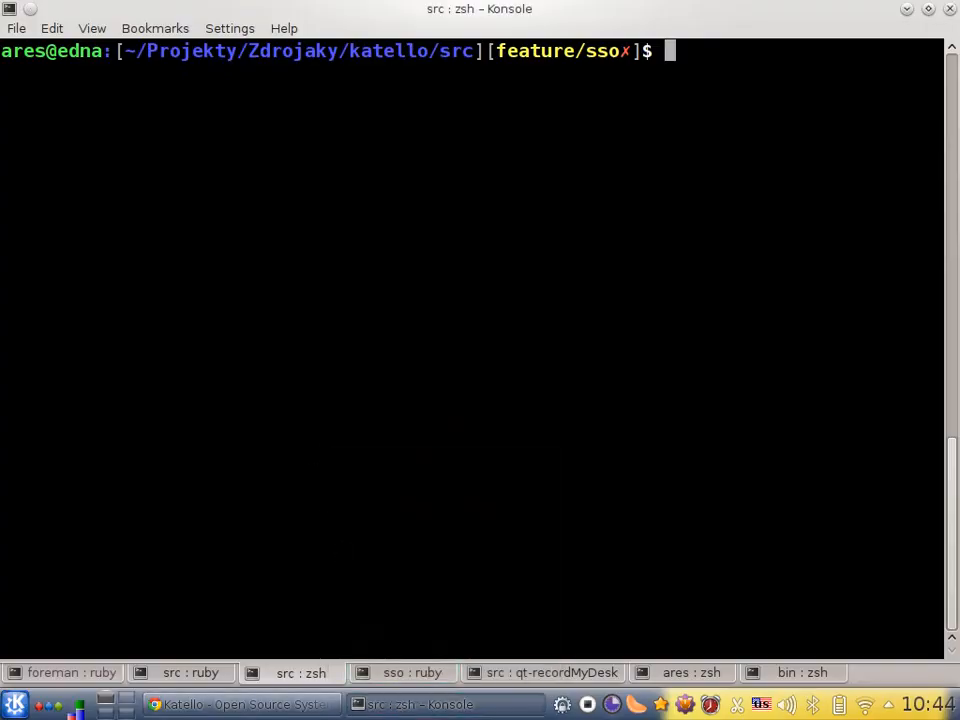
key(ctrl+r)
text(defau)
key(Return)
key(A)
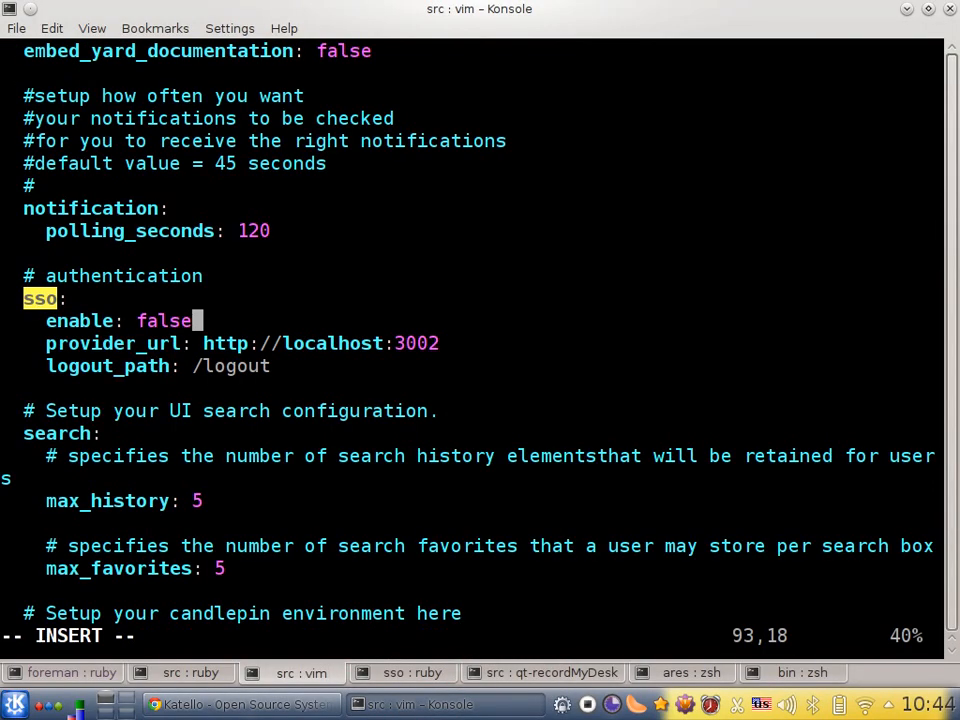
key(BackSpace)
key(BackSpace)
key(BackSpace)
key(BackSpace)
key(BackSpace)
text(true)
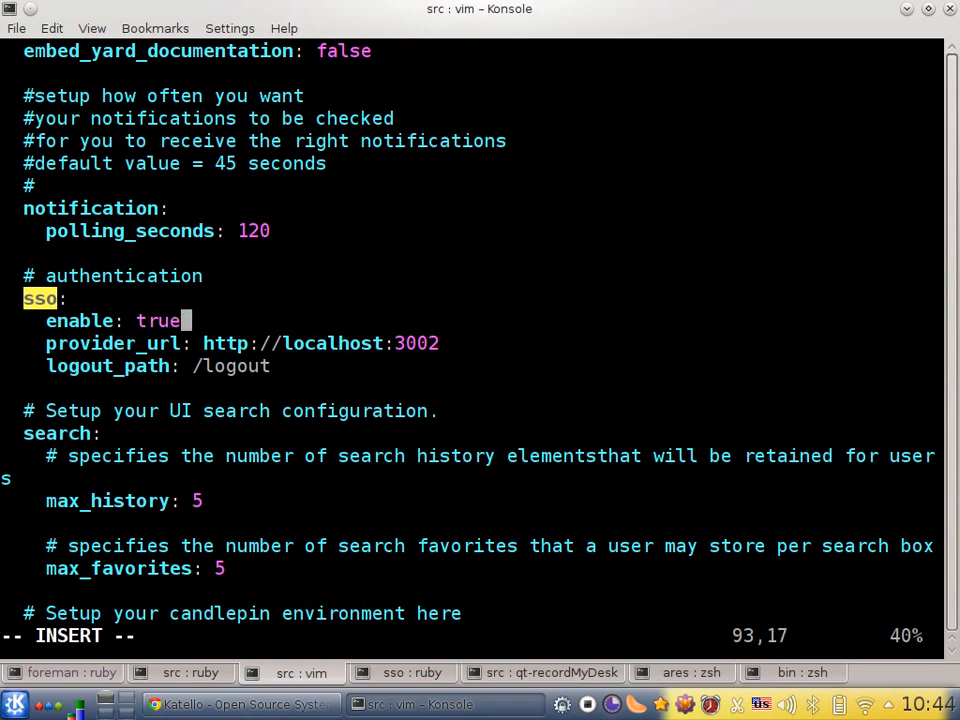
key(Escape)
text(:wq)
key(Return)
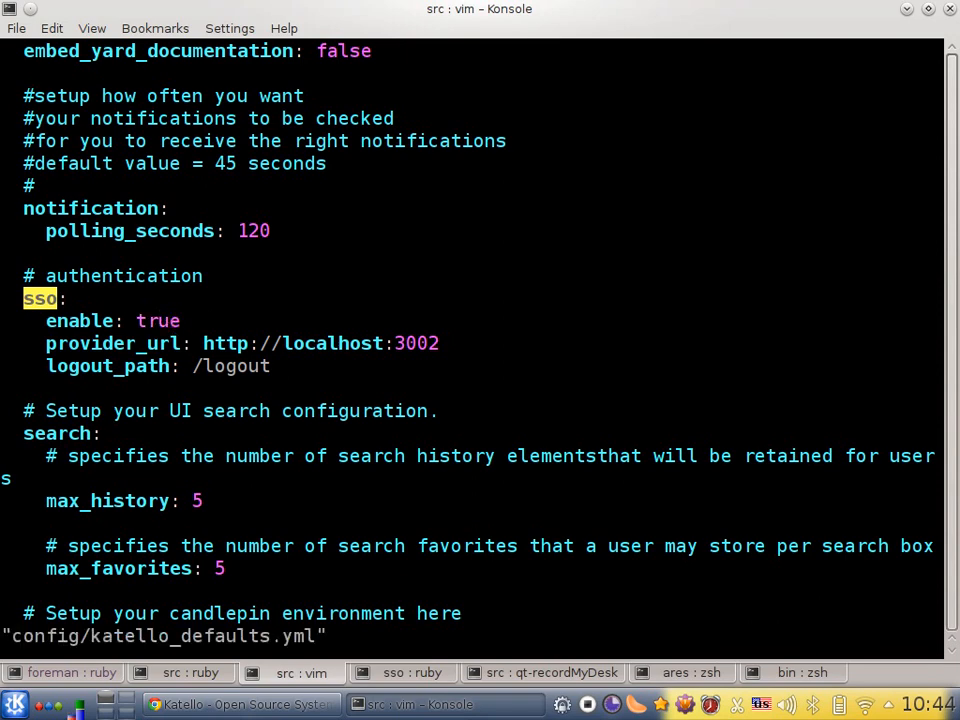
Stop the running Katello server in its terminal session and start it again
key(shift+Left)
key(ctrl+c)
key(Up)
key(Return)
Switch to Chrome and log in to Foreman with the username admin and the account password
key(alt+Tab)
click(365, 8)
click(443, 407)
key(Tab)
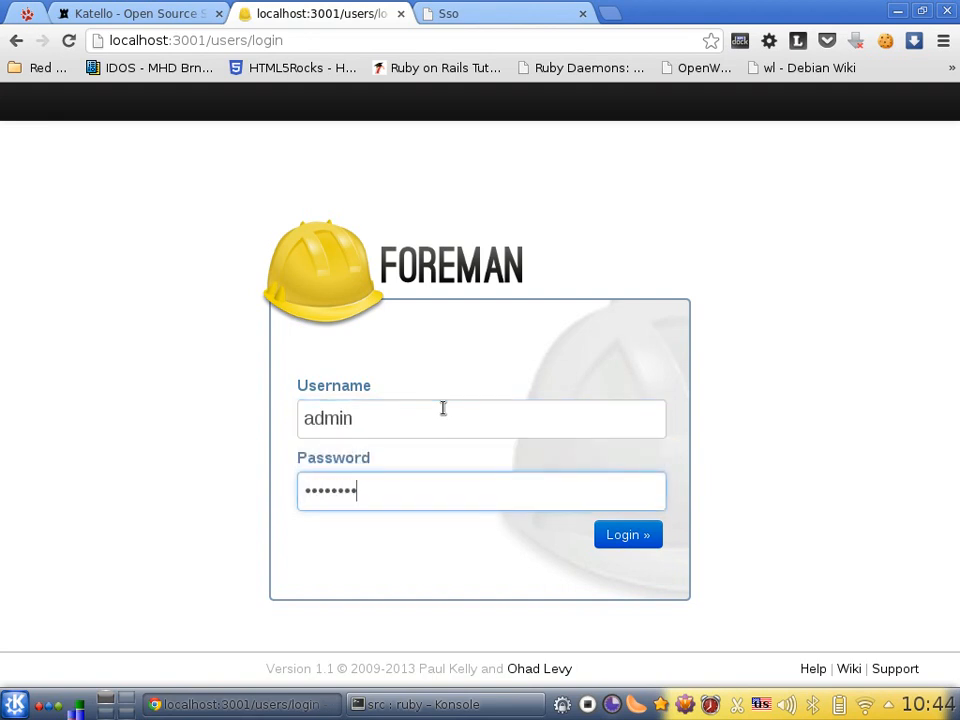
click(624, 537)
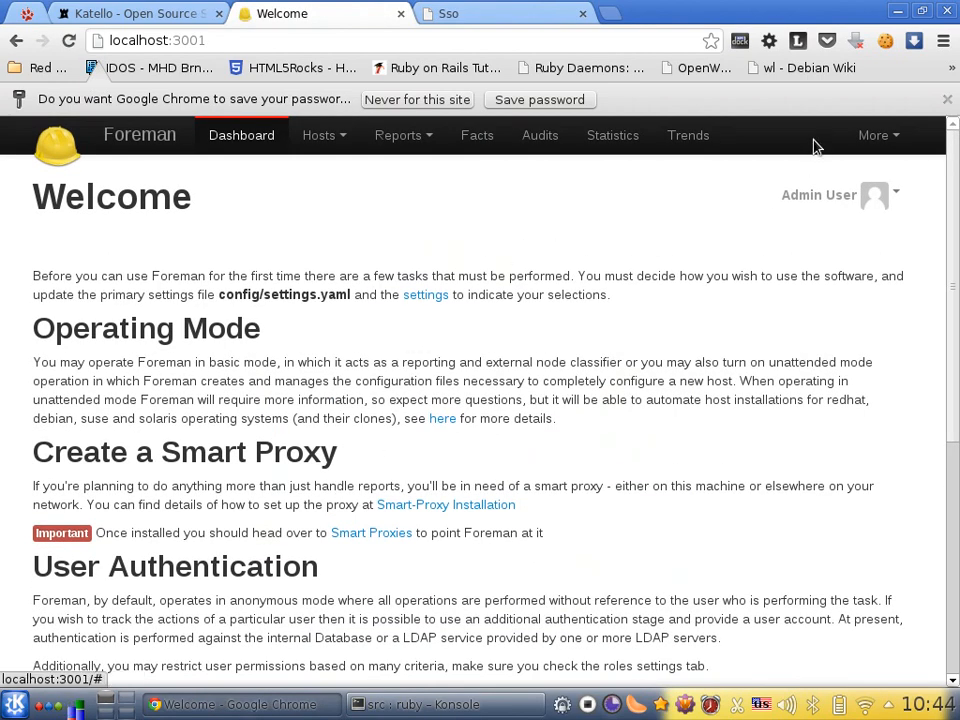
Set katello_sso to true in Foreman's Auth settings and save the value
click(880, 137)
click(848, 328)
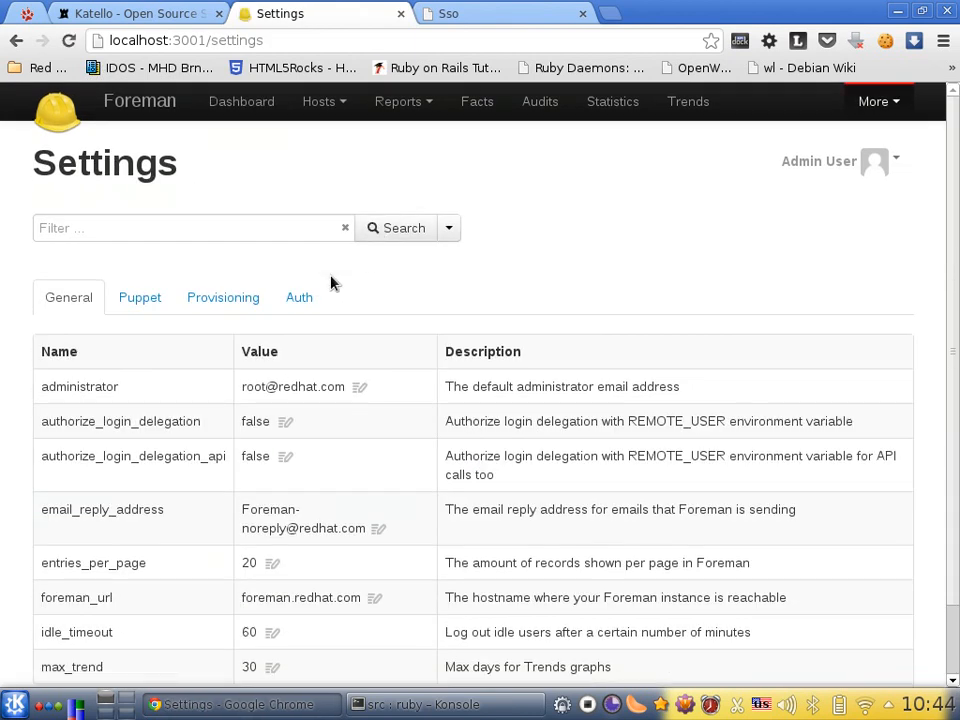
click(296, 299)
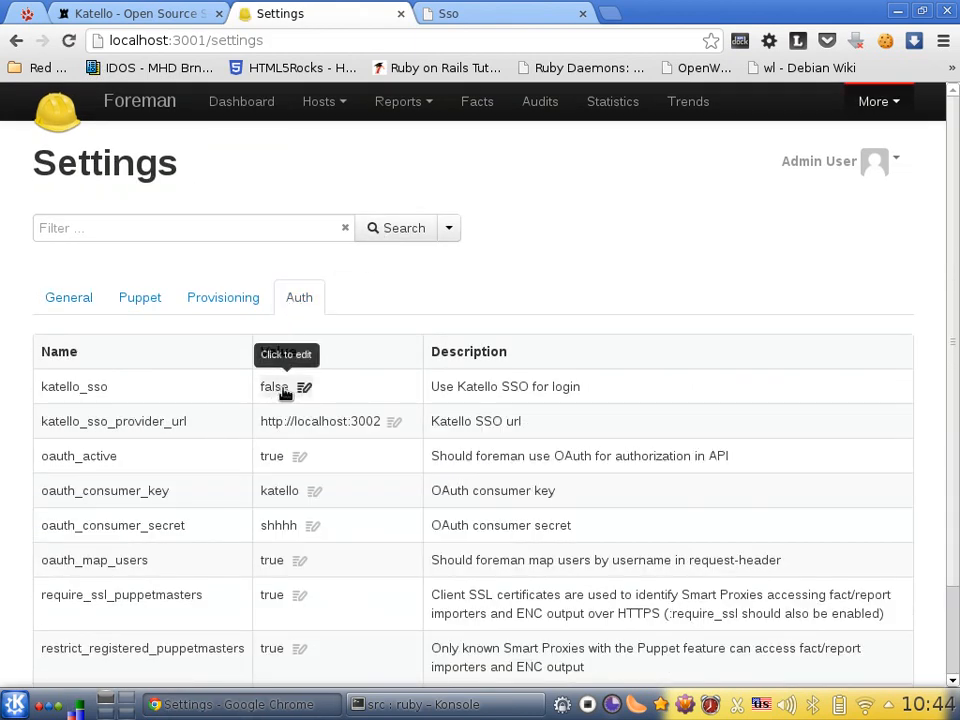
click(285, 390)
click(310, 391)
click(315, 424)
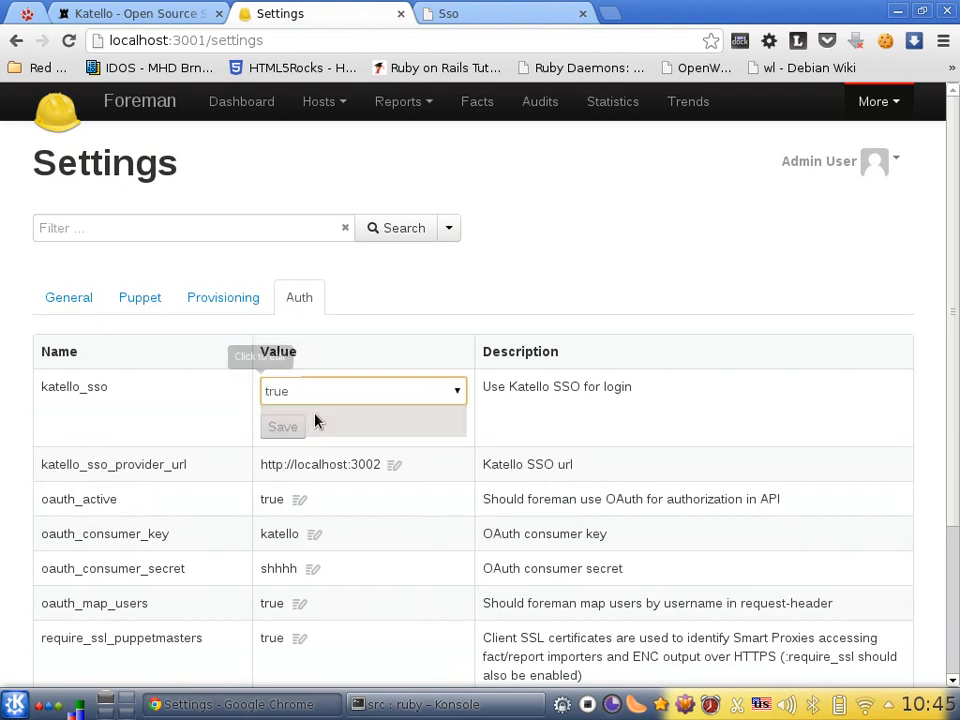
click(292, 428)
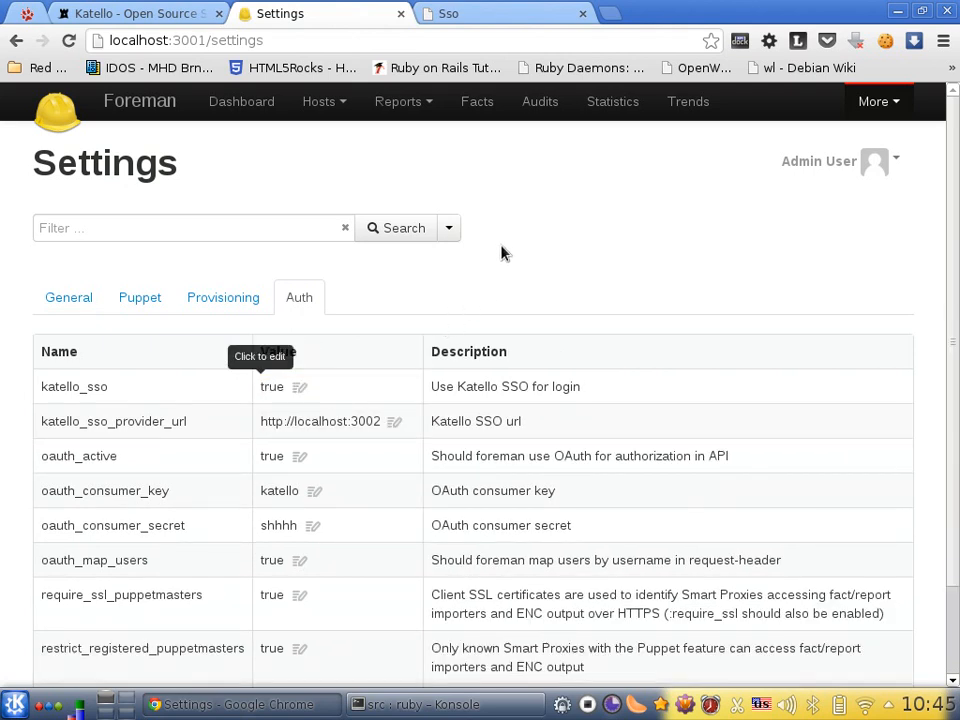
Sign out of Foreman and examine the port and return_url in the resulting login page address
click(871, 170)
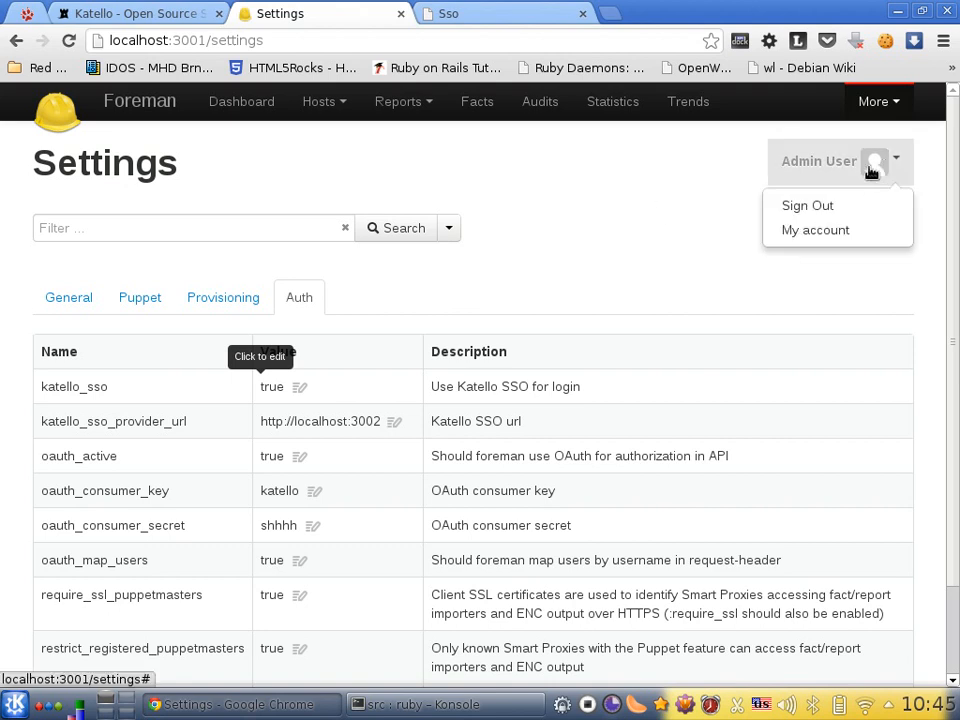
click(847, 217)
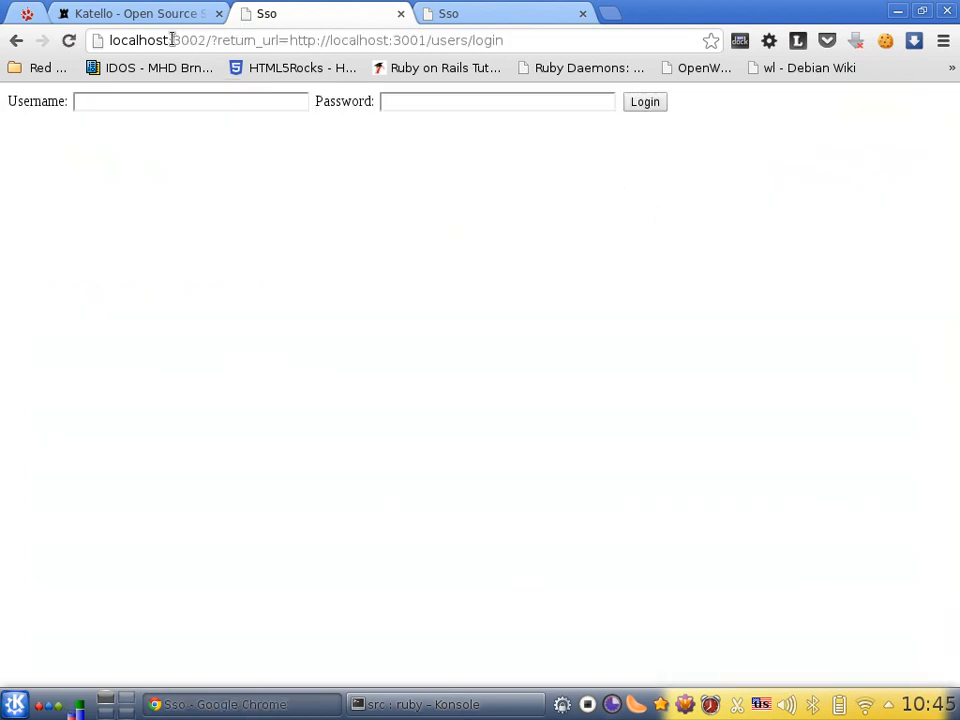
drag(172, 40, 206, 40)
click(230, 214)
drag(289, 40, 570, 51)
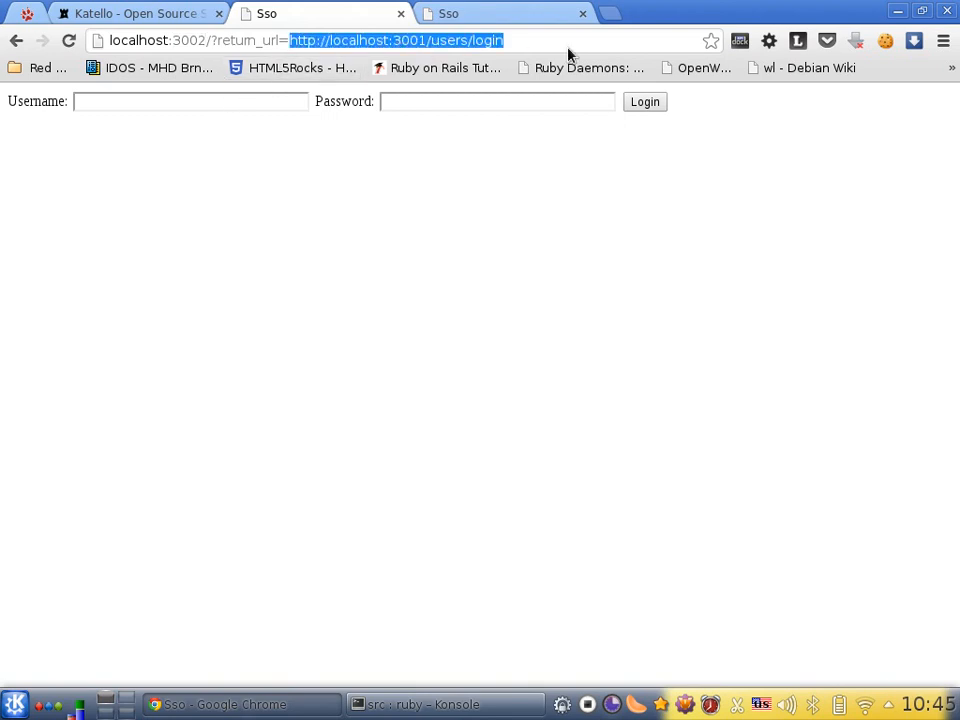
click(558, 40)
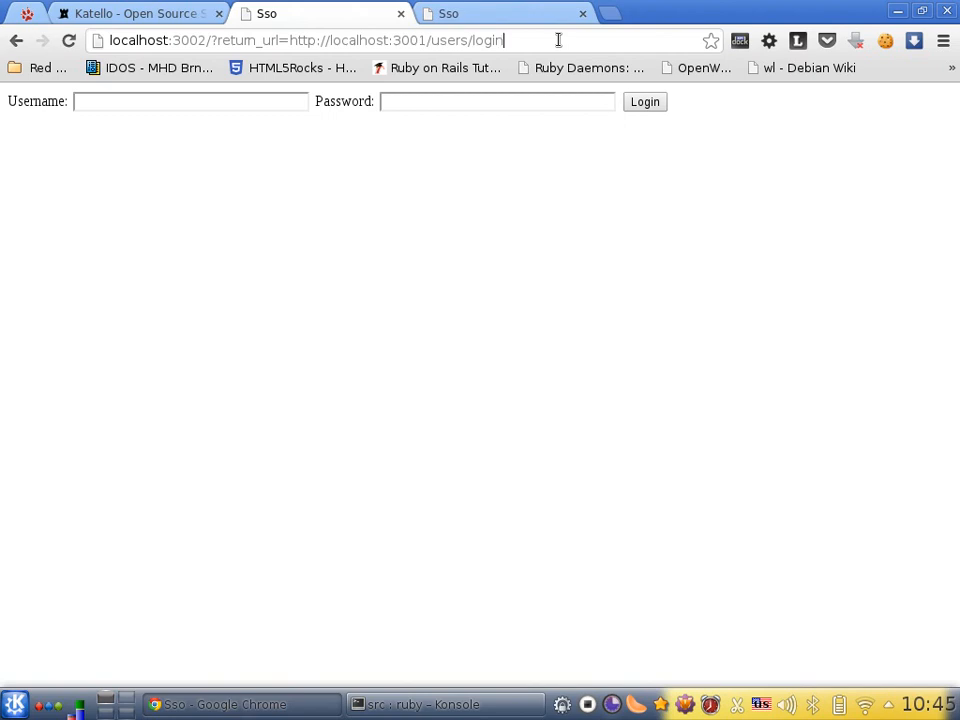
Inspect the SSO login page's localhost cookies, going through _session_id, _src_session and _sso_session
click(257, 100)
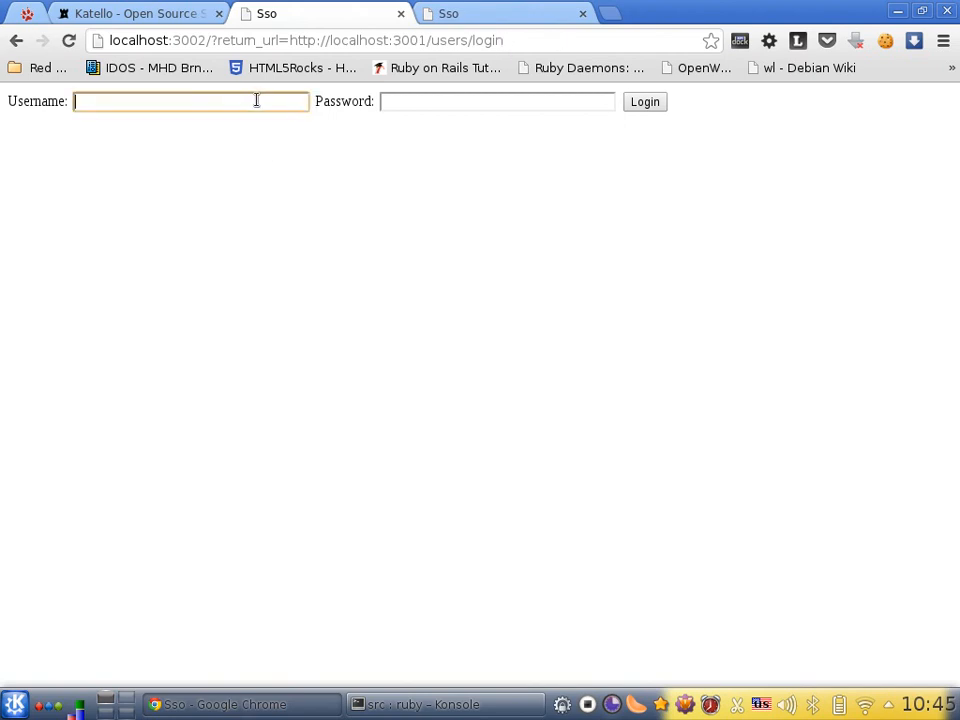
right_click(301, 337)
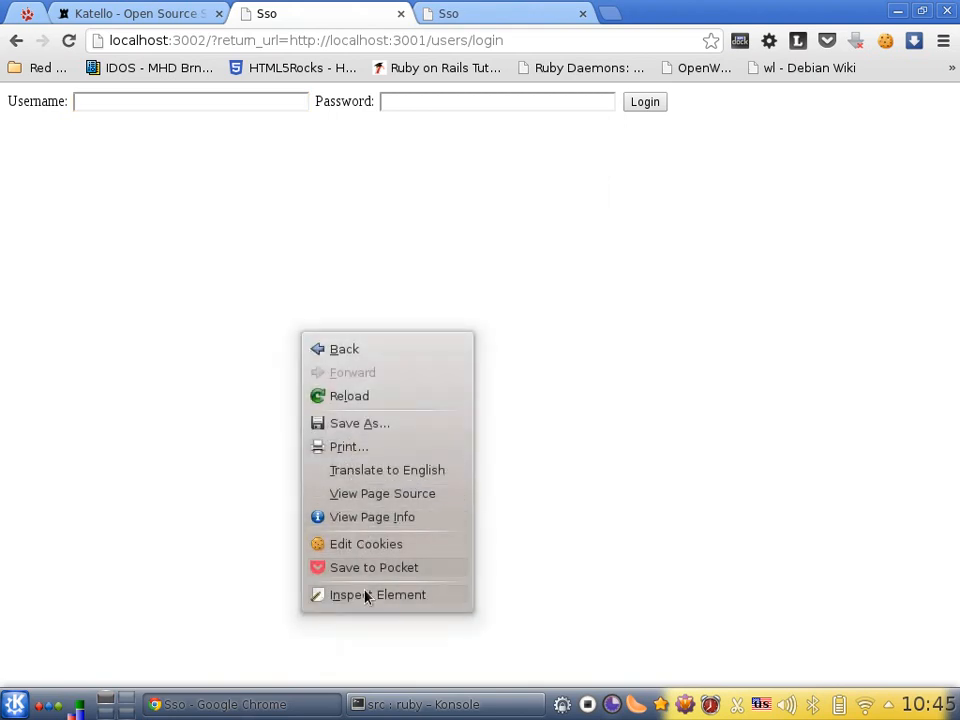
click(343, 594)
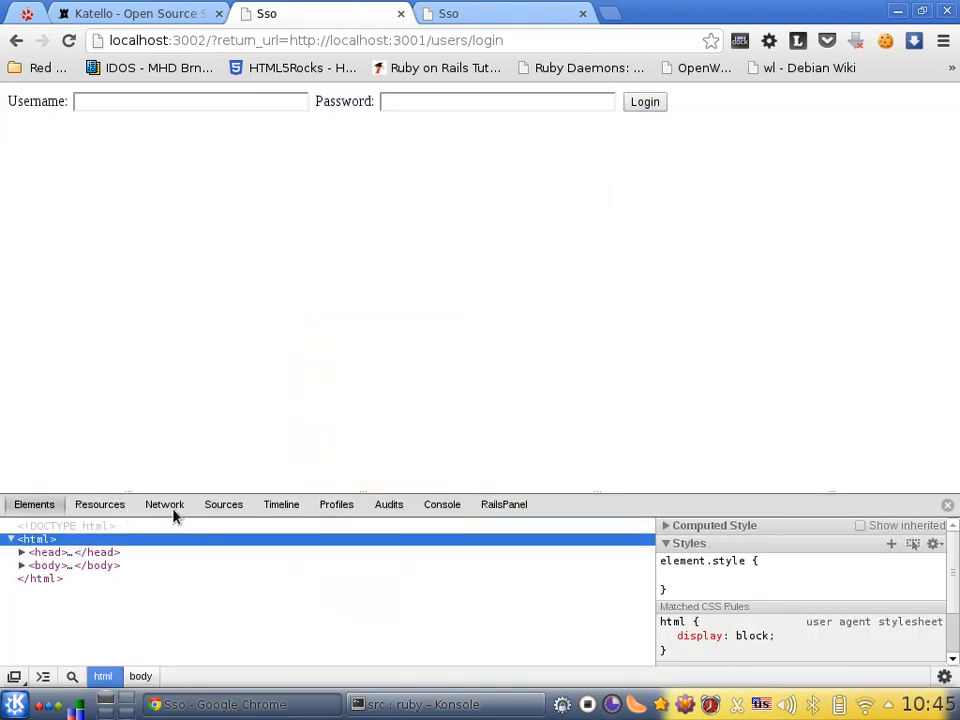
click(166, 505)
click(112, 504)
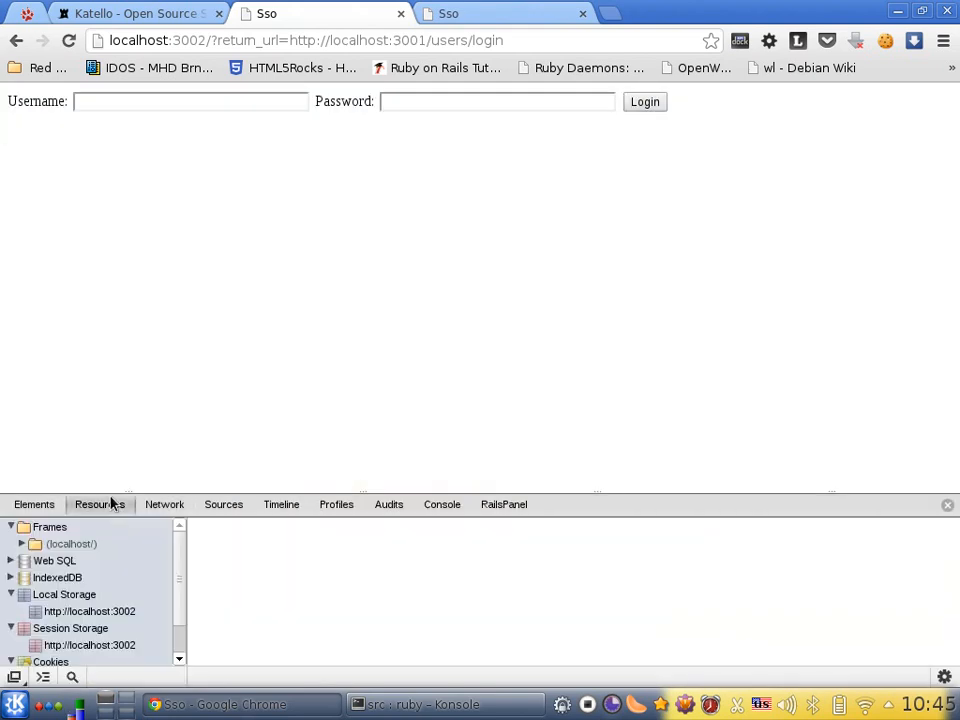
scroll(68, 660, down, 1)
click(77, 637)
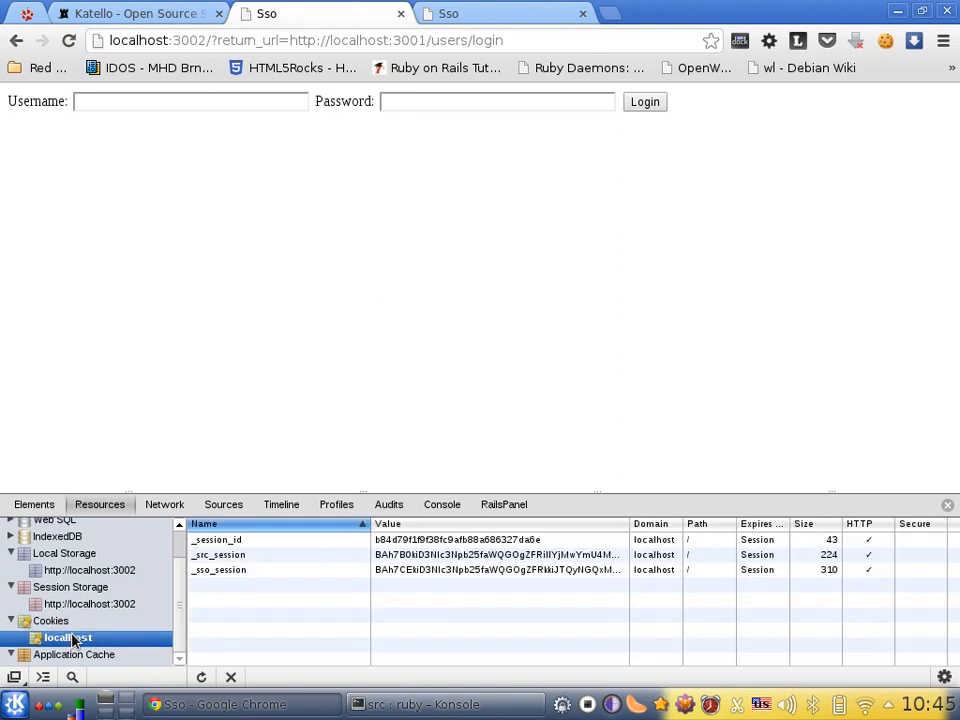
click(245, 543)
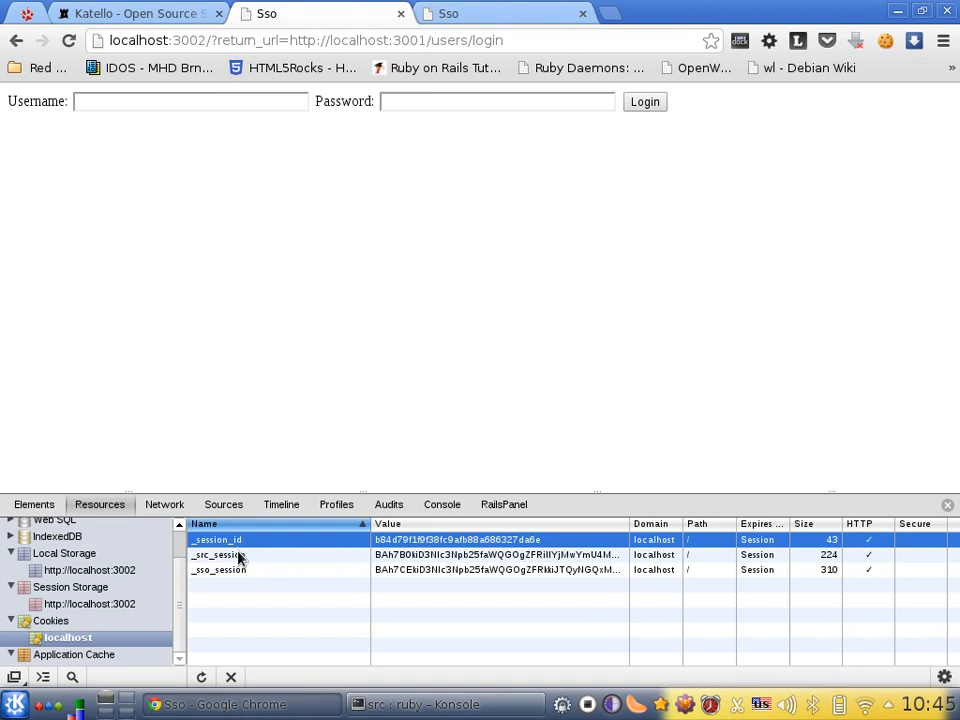
click(240, 558)
click(242, 570)
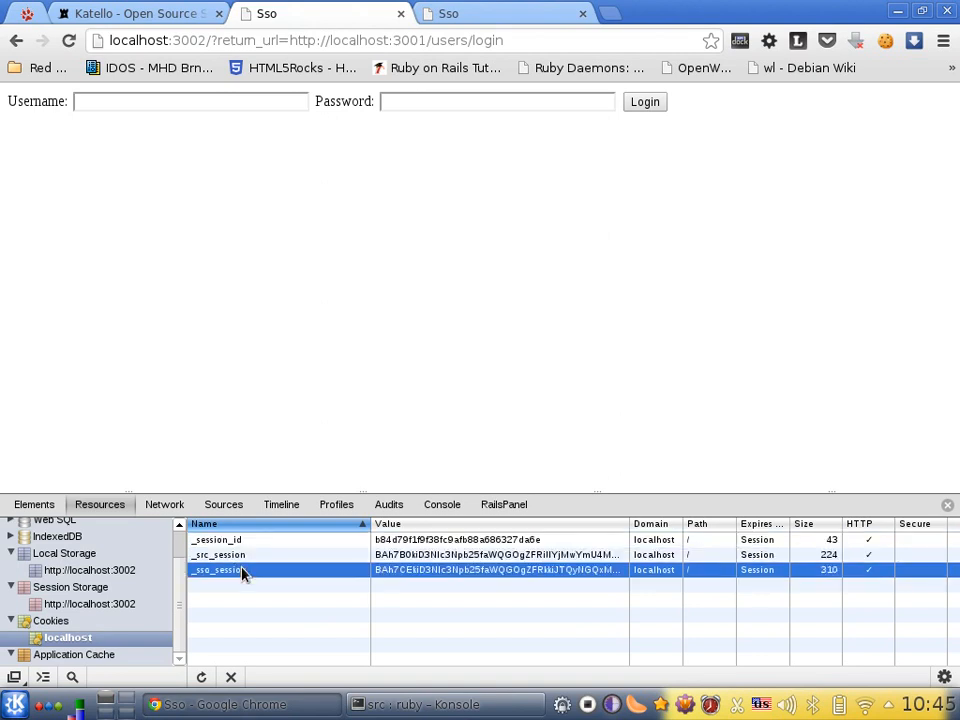
Fill in the SSO login form with the username admin and the account password
click(291, 97)
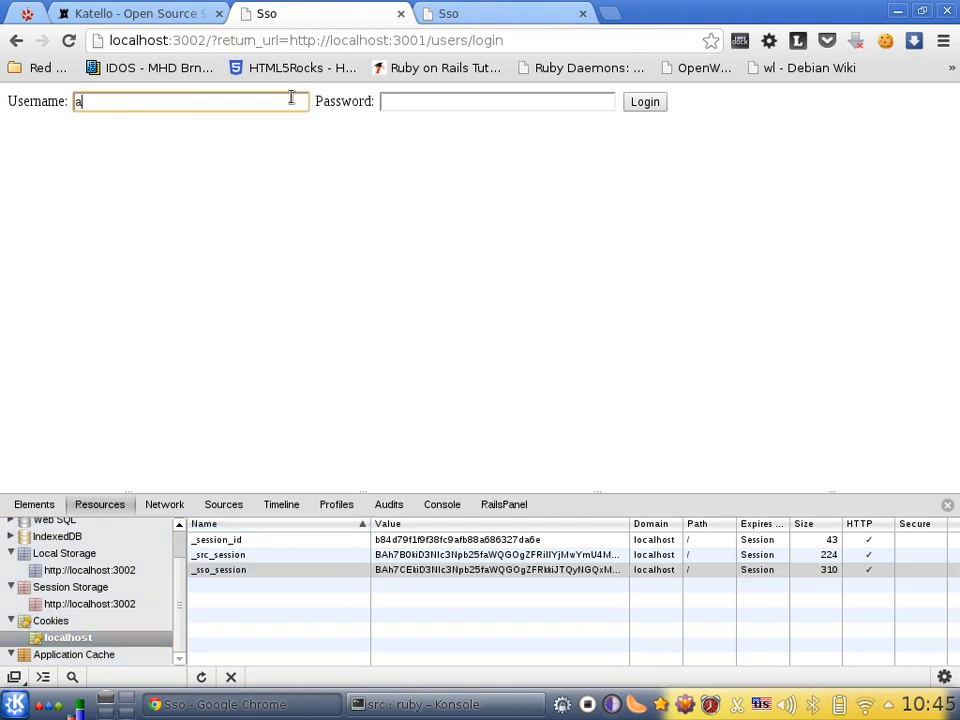
key(Tab)
double_click(422, 105)
click(422, 107)
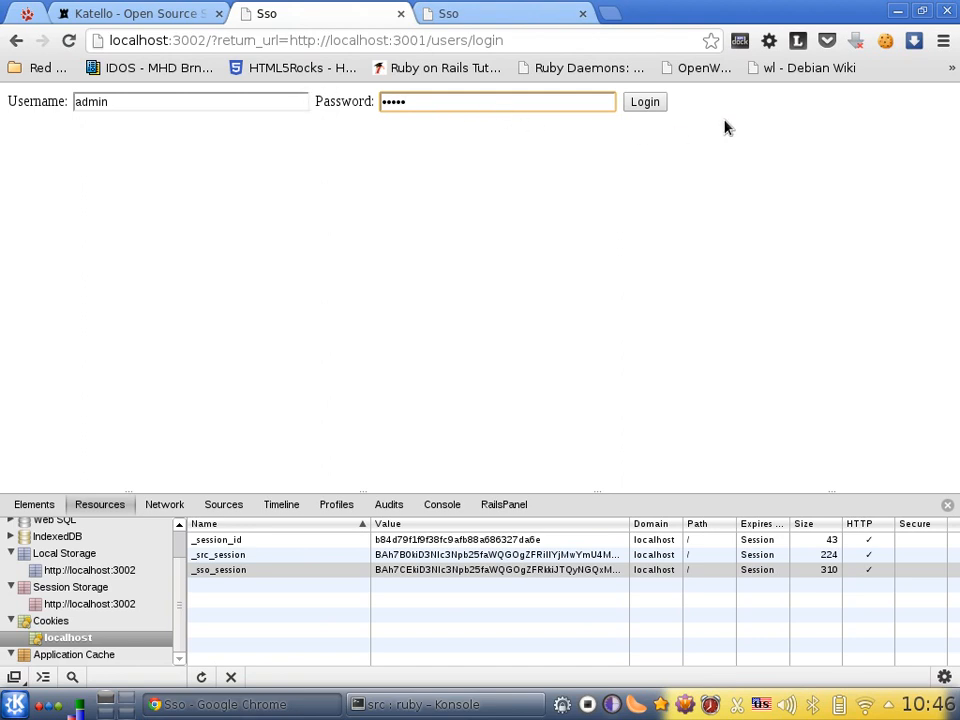
Submit the SSO login form to sign in to Foreman, and select the username cookie for localhost
click(651, 103)
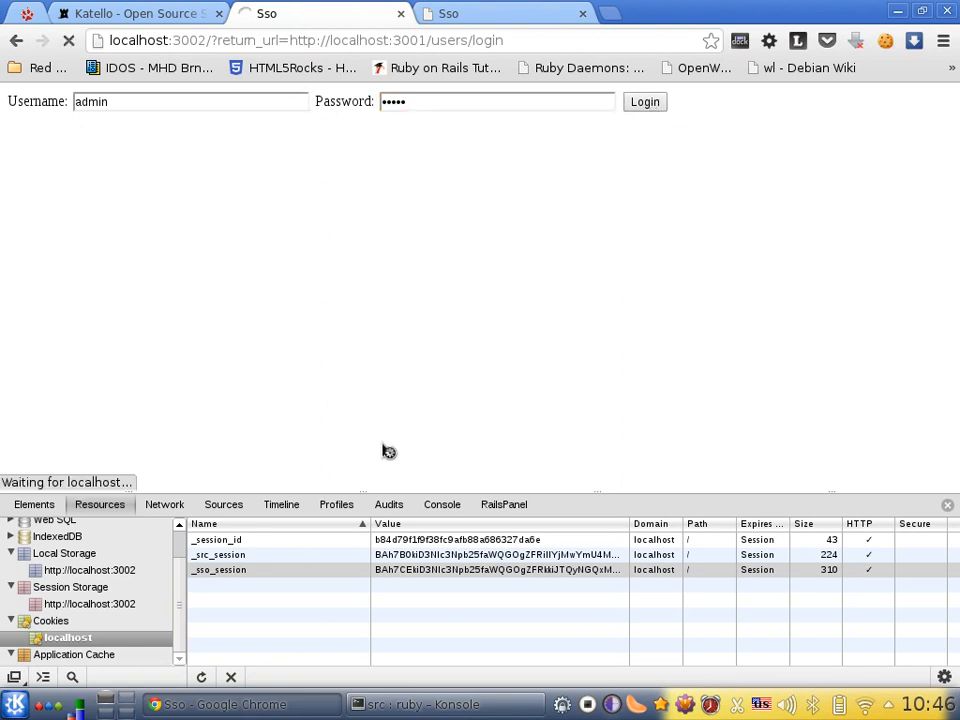
click(204, 587)
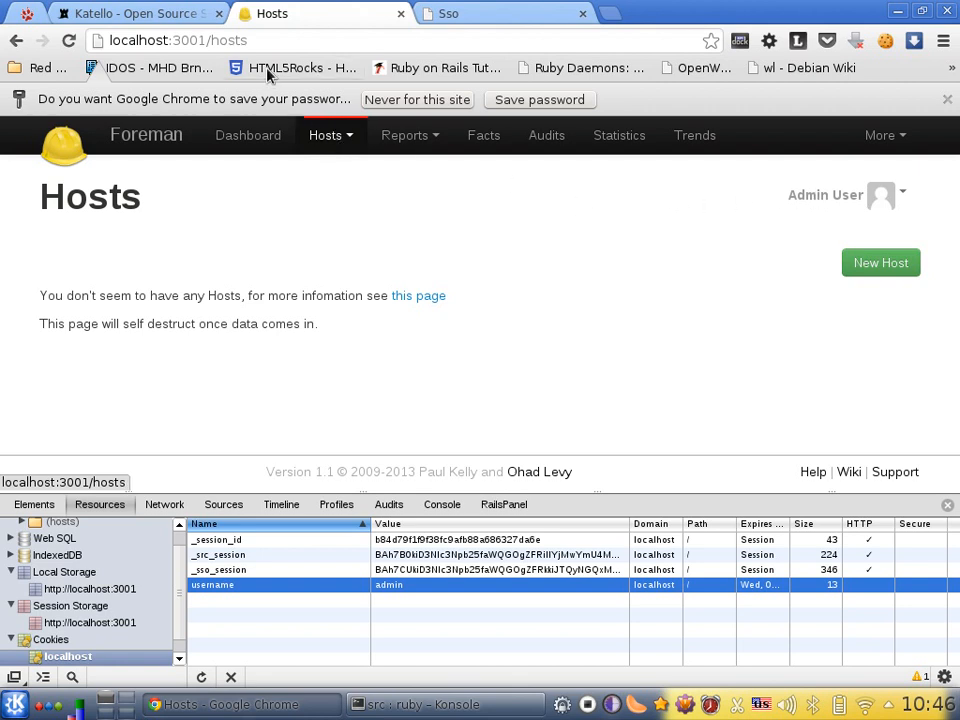
Inspect the localhost cookies on the Katello login page and select the username cookie
click(146, 10)
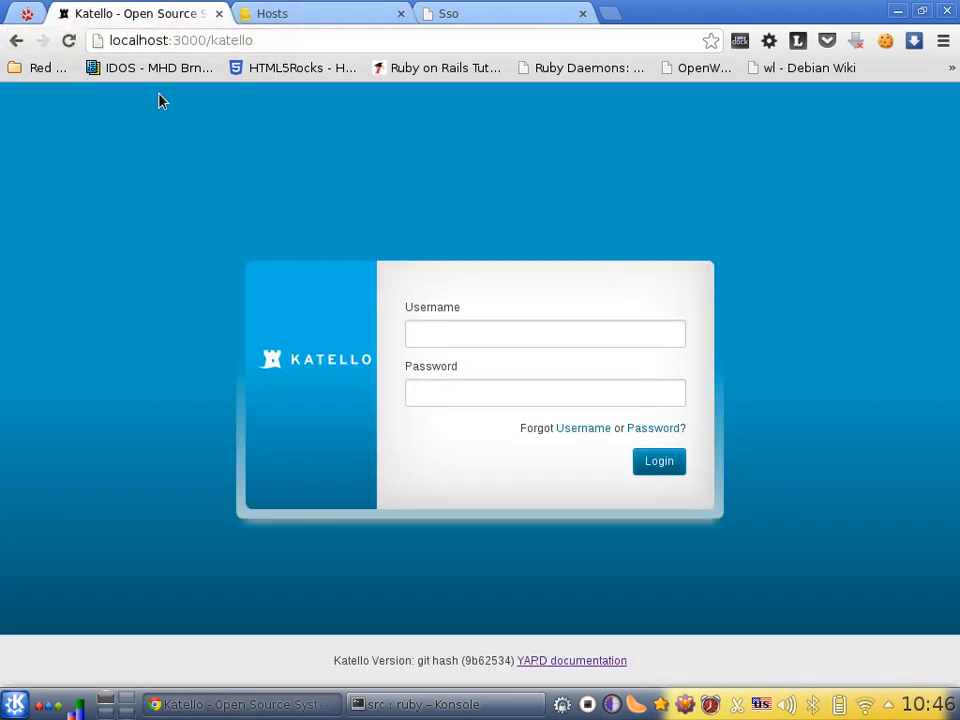
right_click(169, 274)
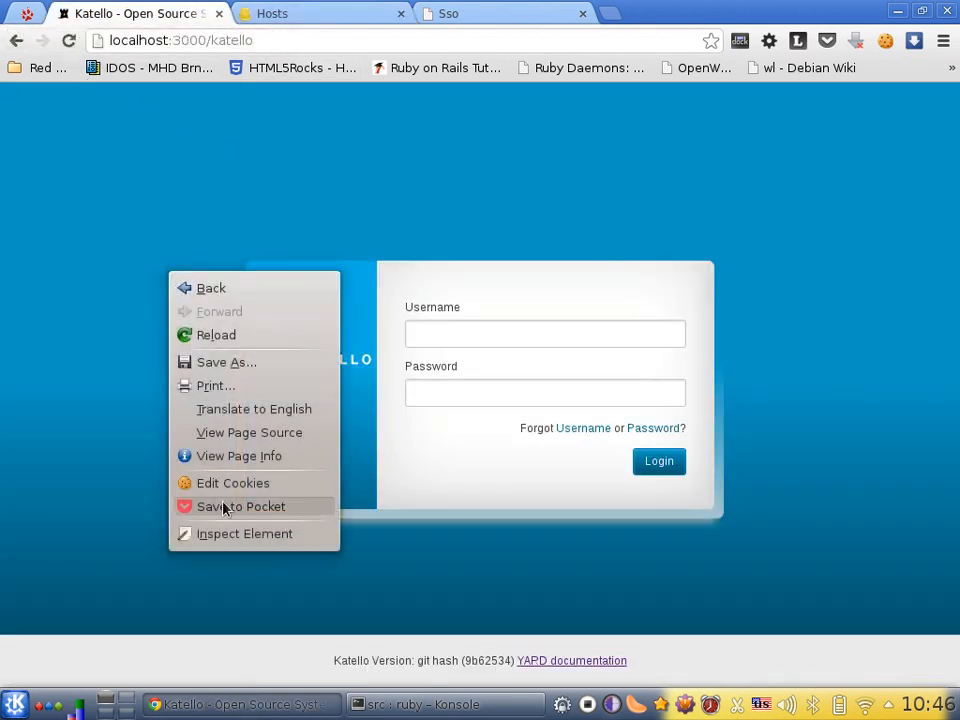
click(244, 535)
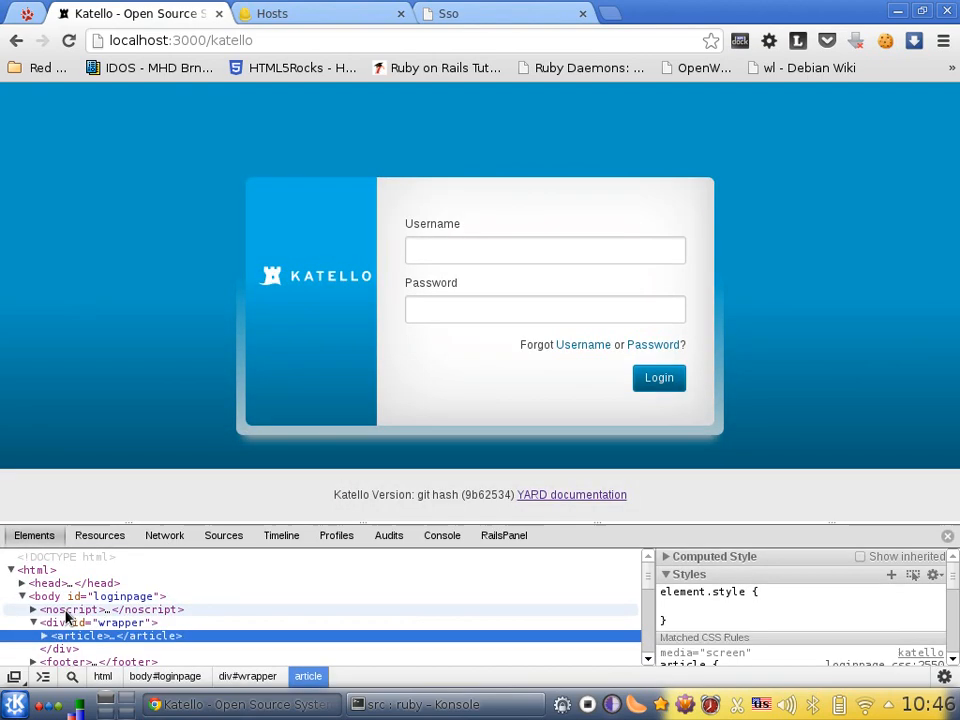
click(99, 535)
scroll(77, 594, down, 3)
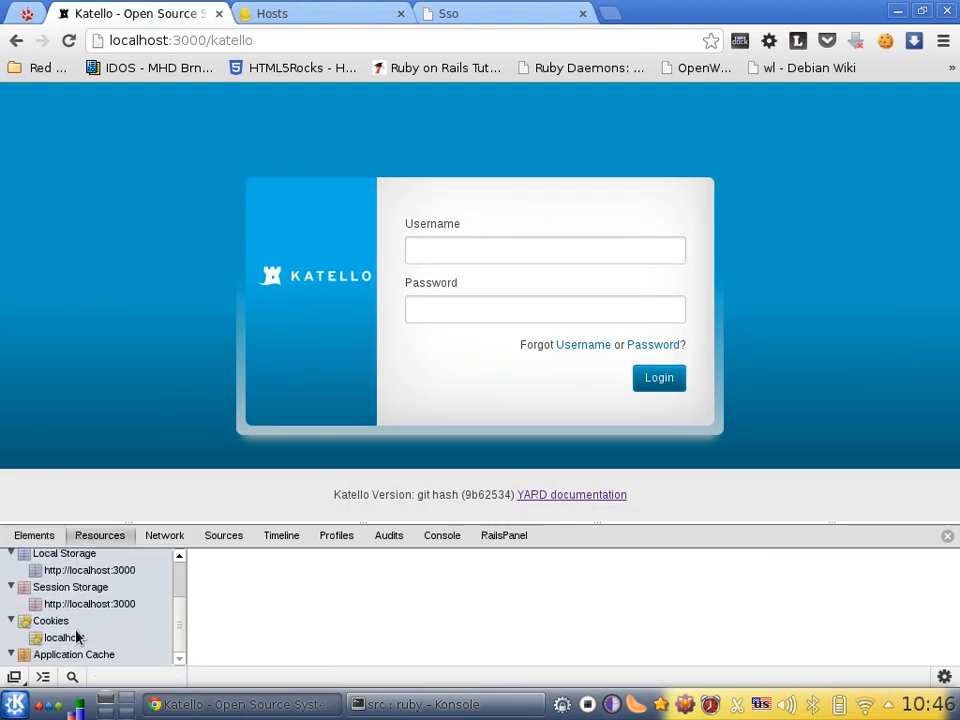
click(70, 637)
click(220, 618)
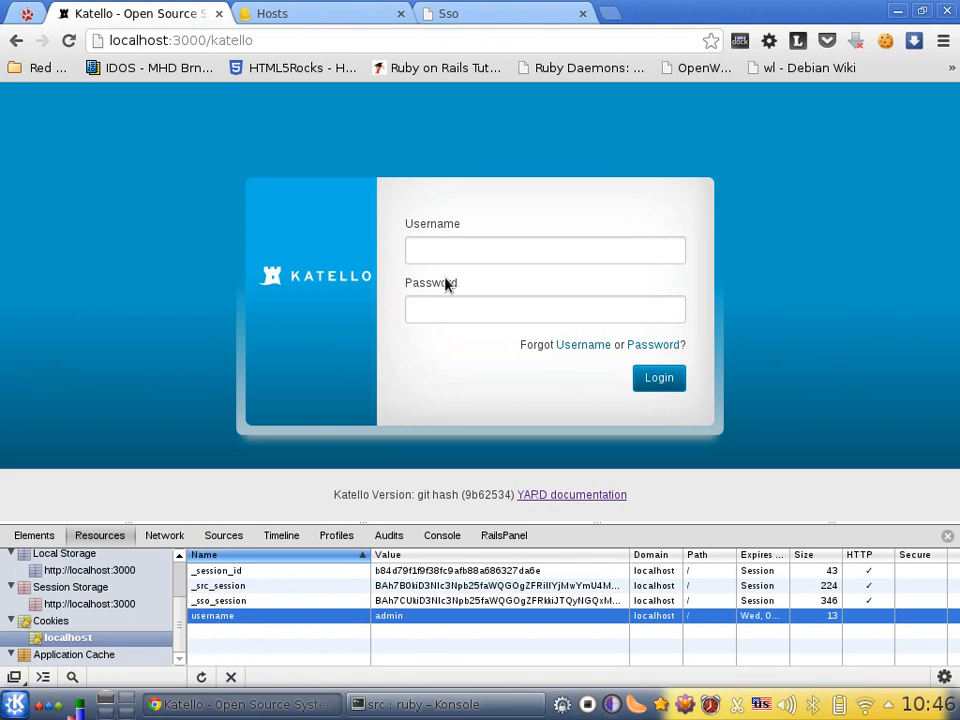
Reload localhost:3000/katello to enter Katello through the SSO session, and check the signed-in account in the dashboard header
click(285, 39)
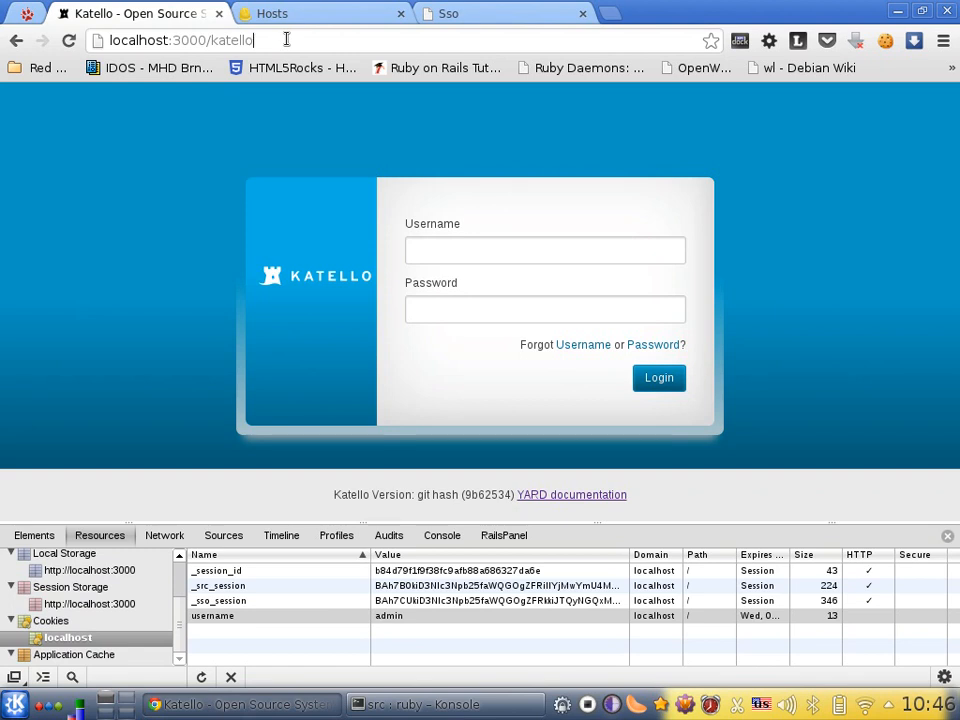
key(Return)
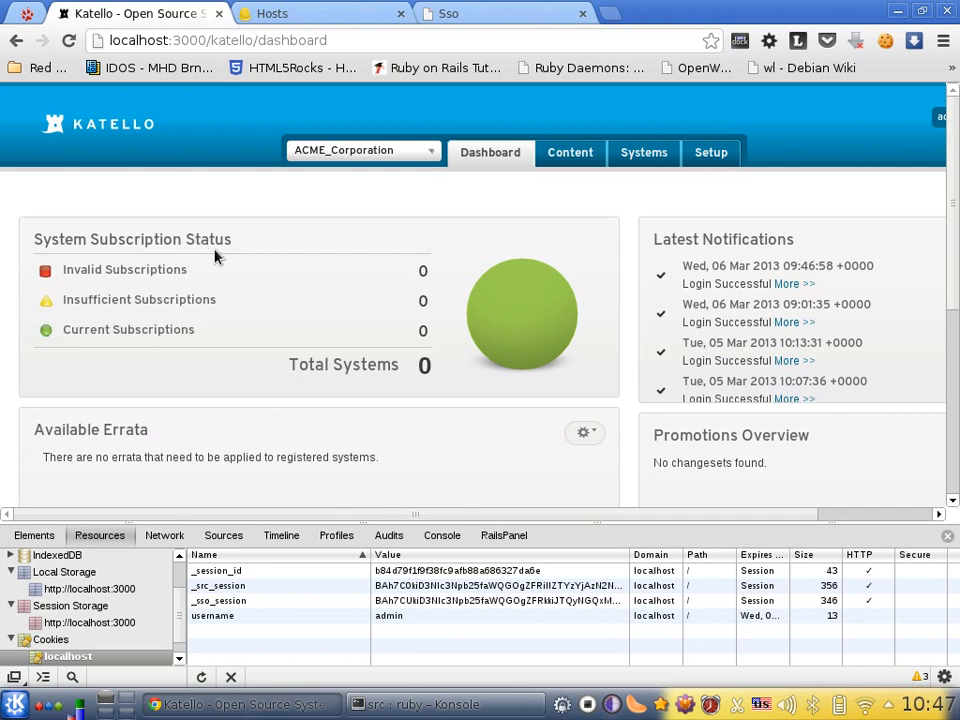
drag(403, 519, 791, 231)
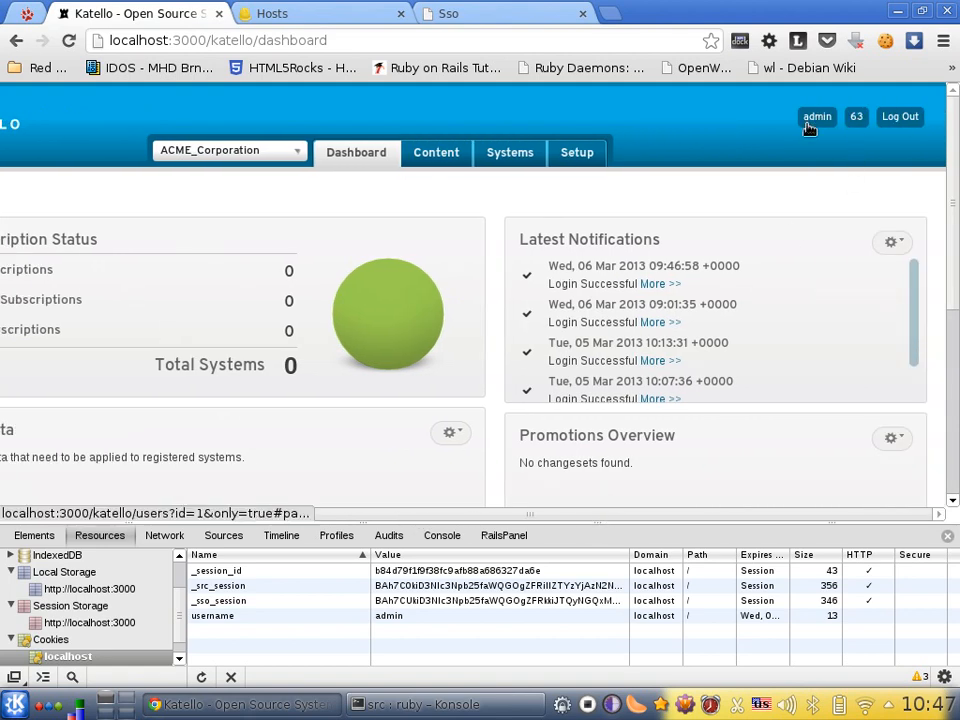
drag(660, 514, 540, 514)
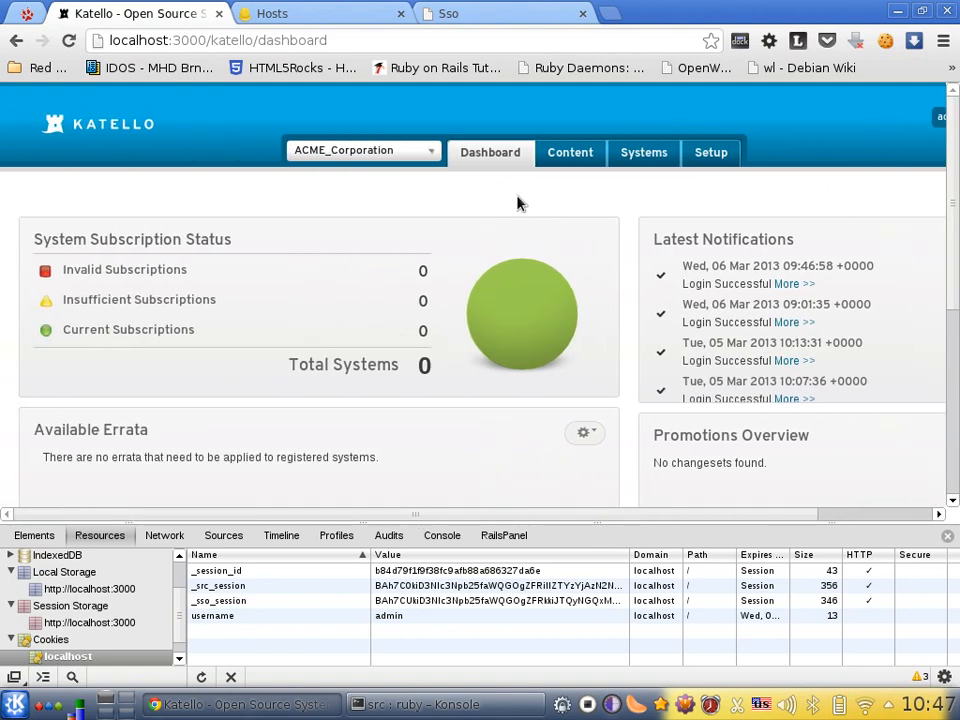
Reload the SSO page at localhost:3002 to check its login status, and return to the Katello dashboard
click(533, 10)
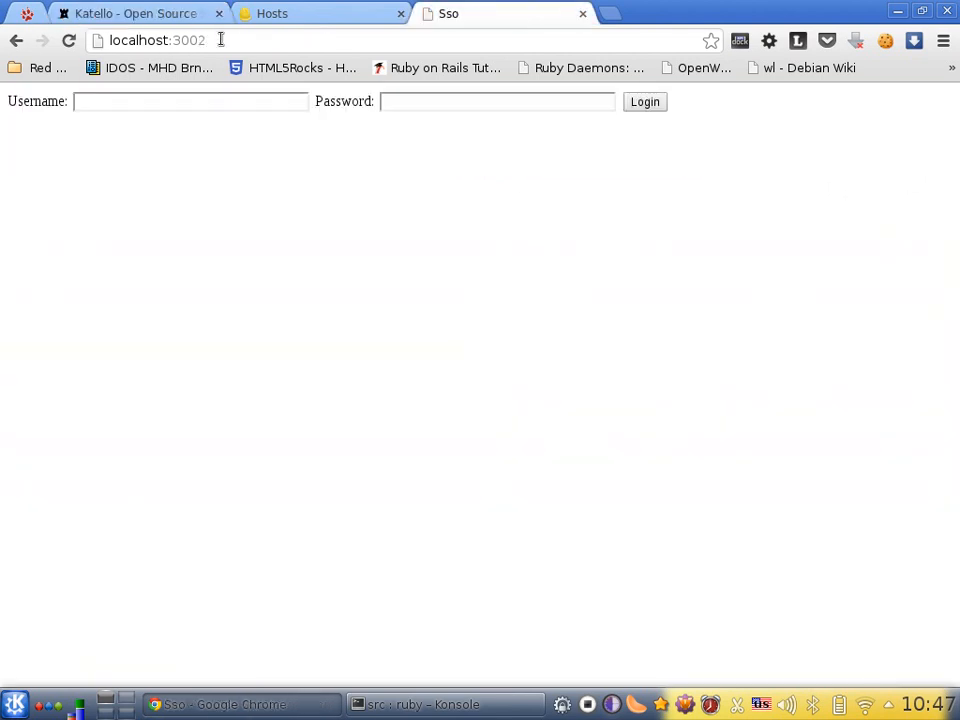
key(Return)
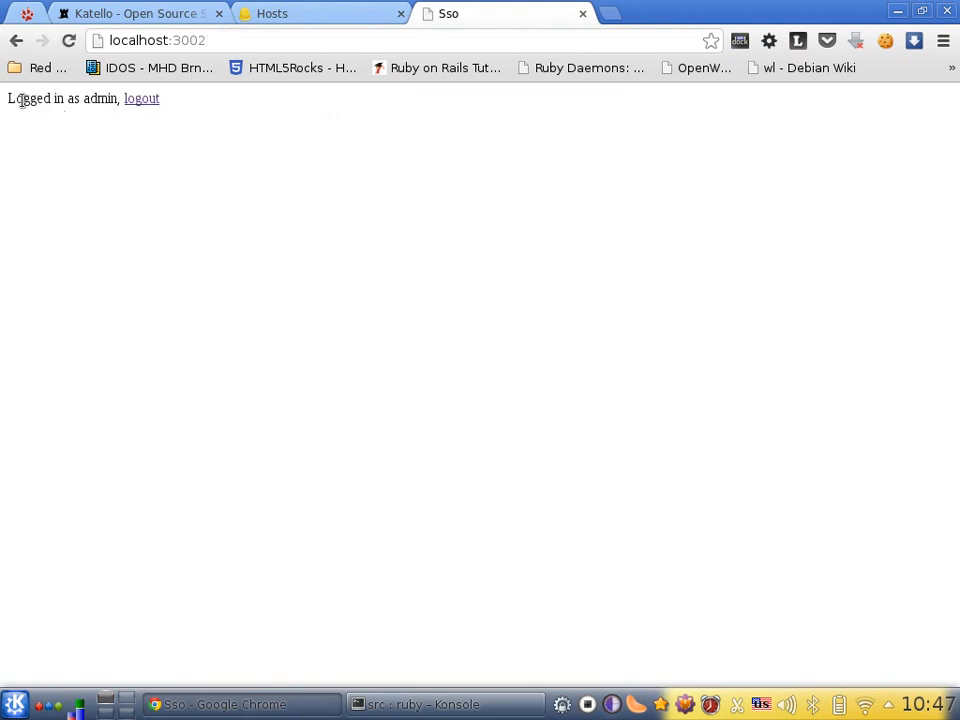
click(144, 17)
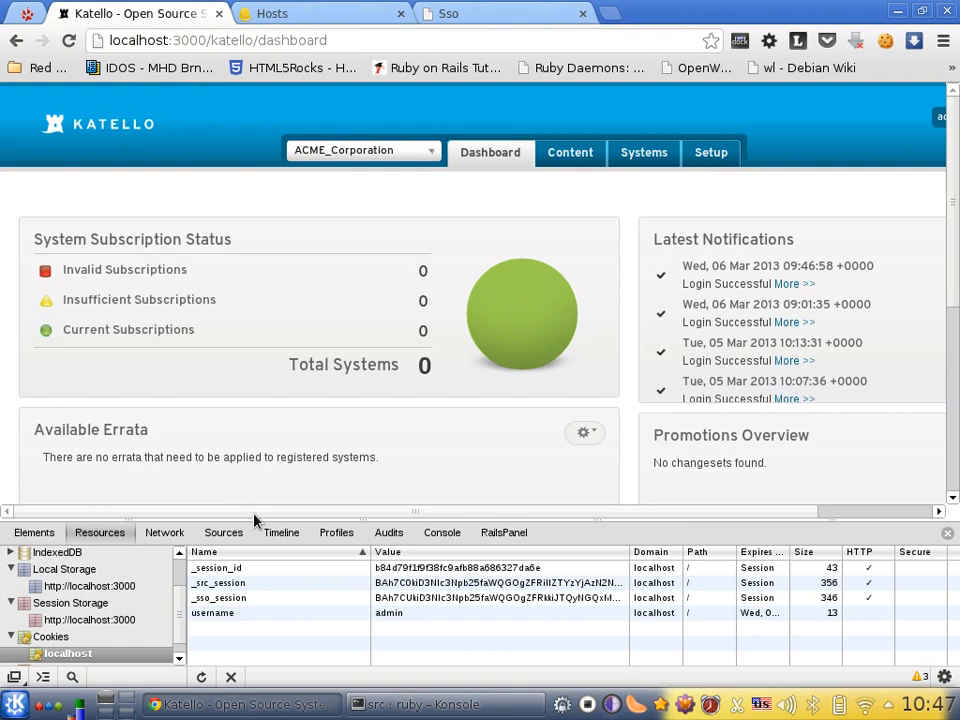
Sign the Admin User out of Foreman through the account menu
click(320, 13)
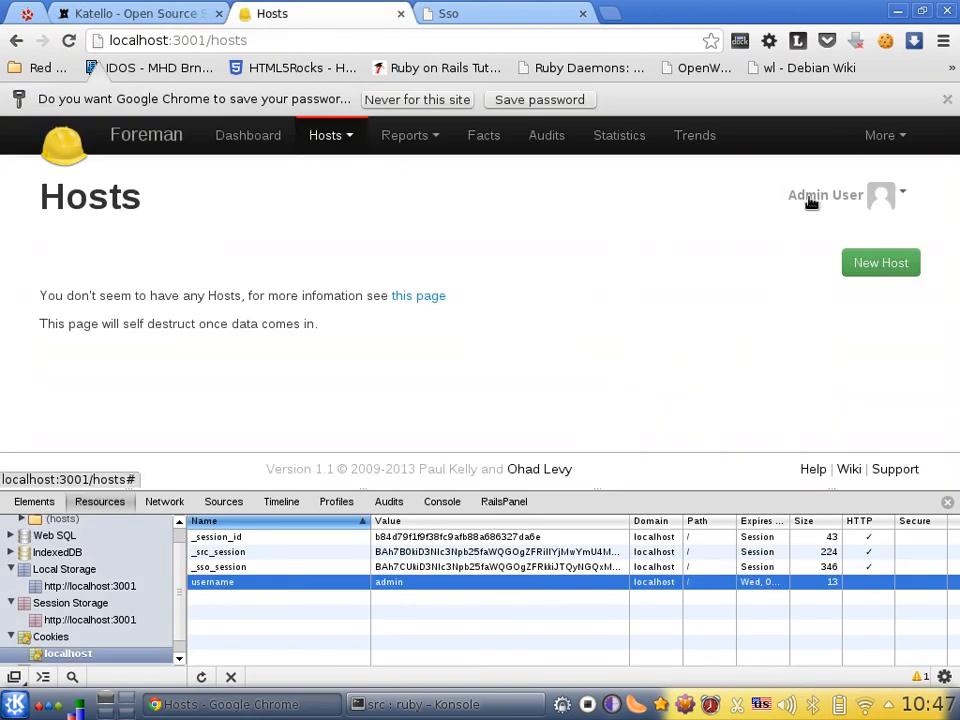
click(838, 205)
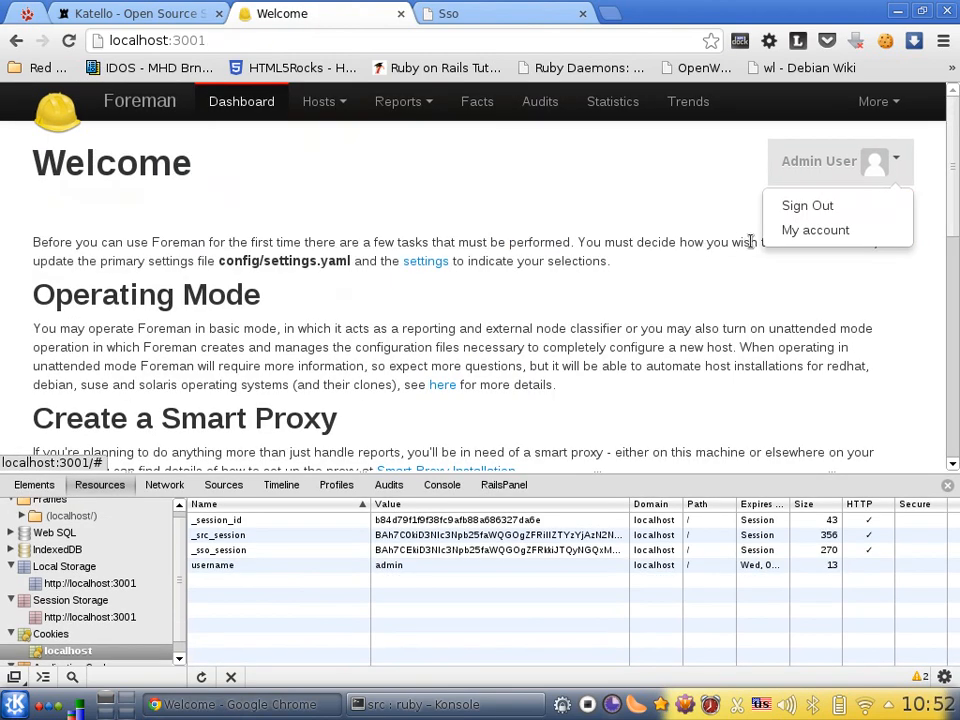
click(786, 206)
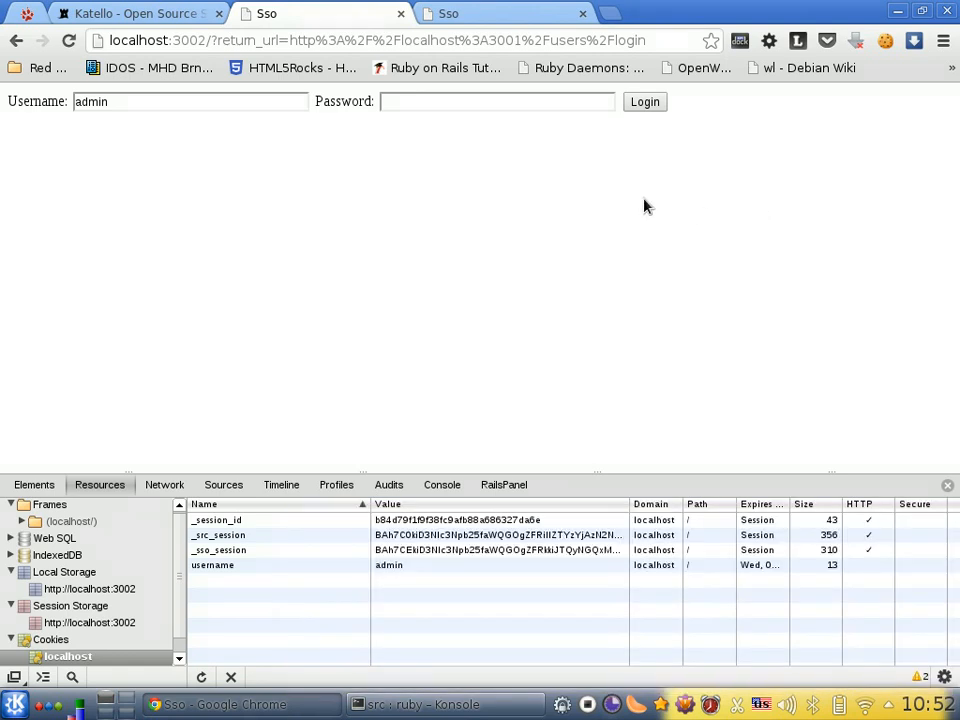
Reload the Katello dashboard to check its session, and log out of Katello
click(188, 18)
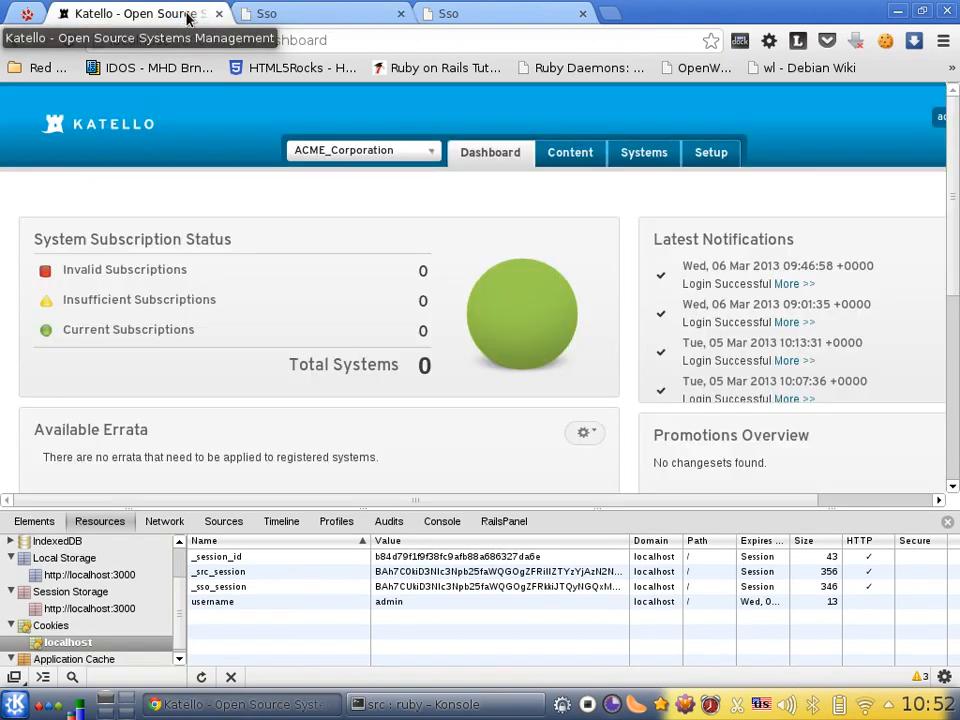
click(343, 46)
key(Return)
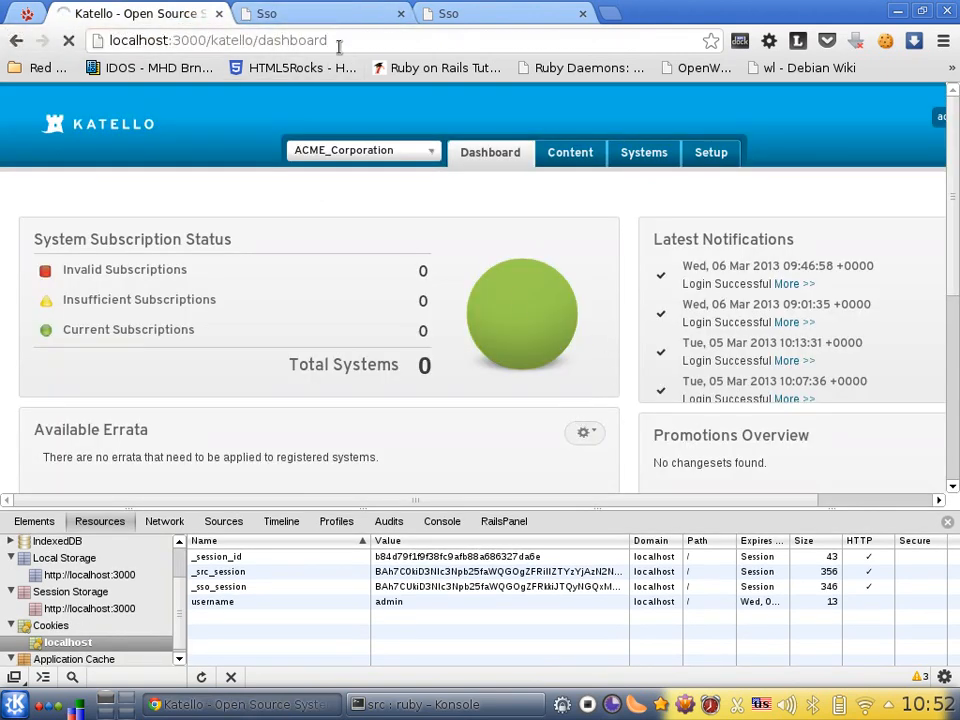
drag(287, 500, 645, 499)
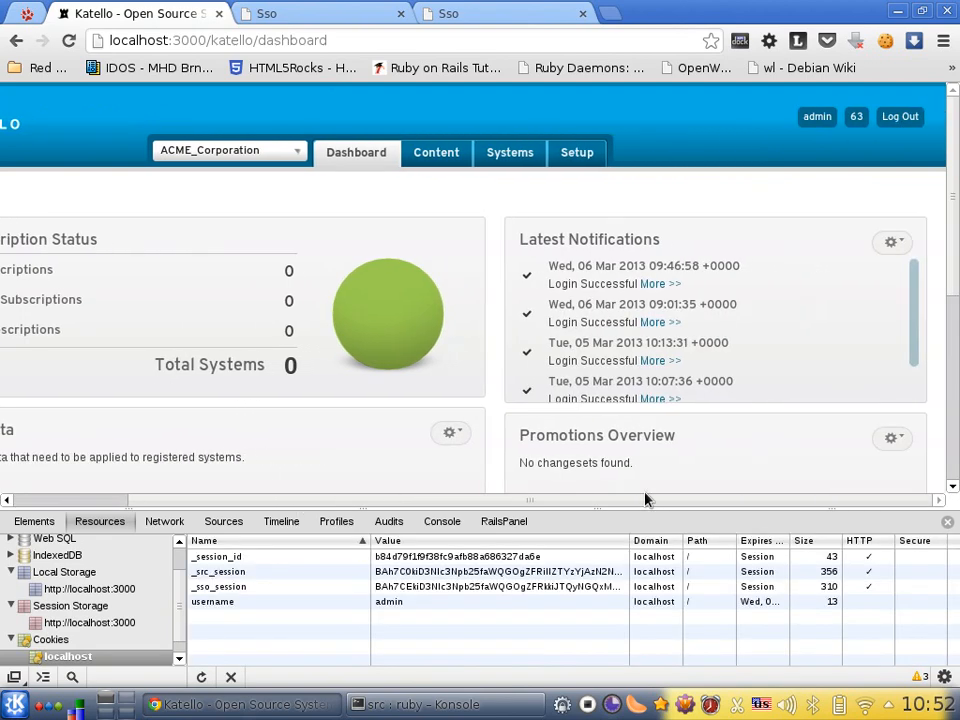
click(902, 117)
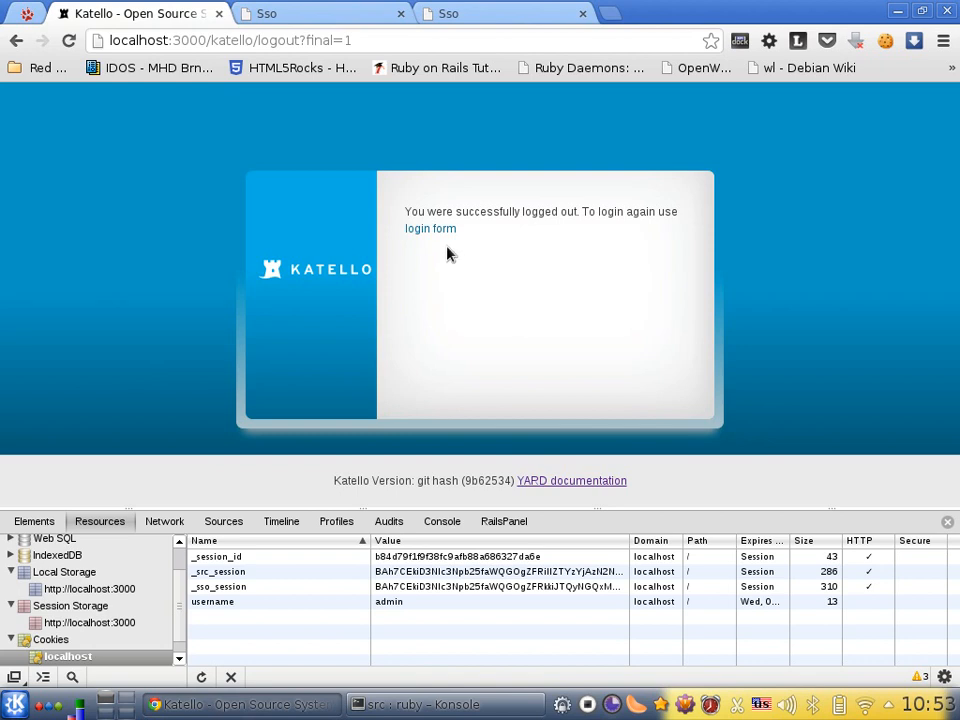
Open the SSO login form from Katello's logout page, enter the account password for username admin, and submit it
click(445, 234)
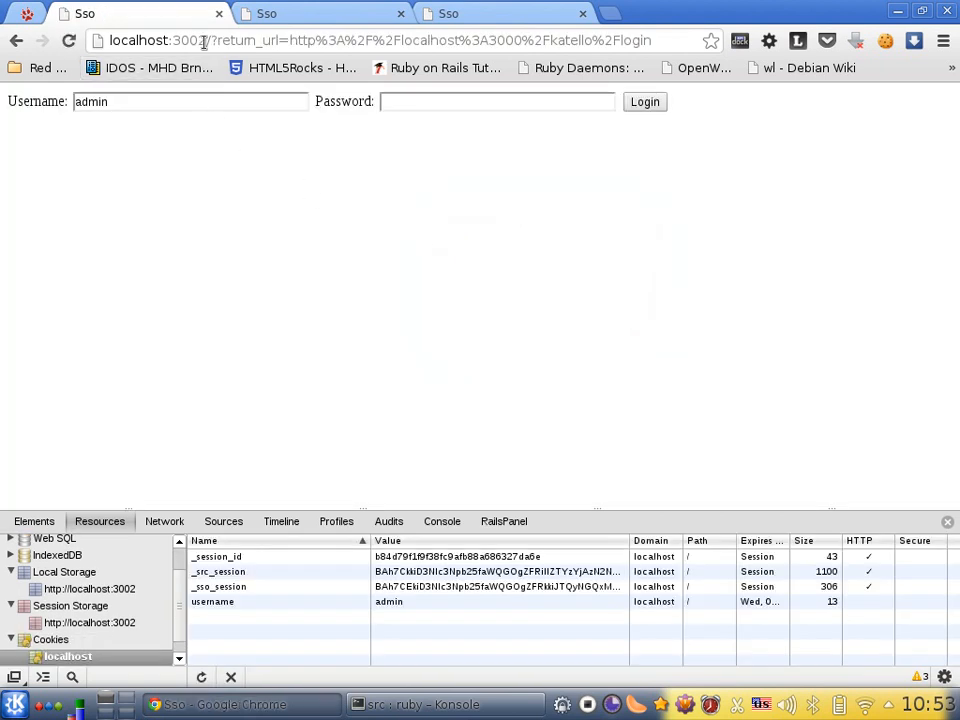
click(131, 101)
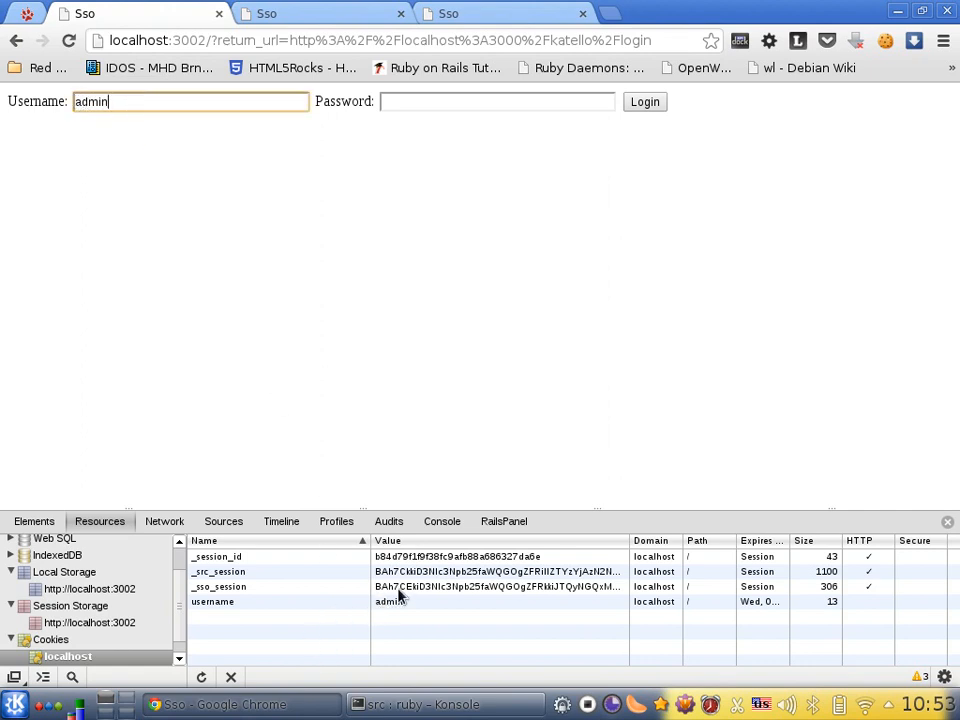
click(422, 101)
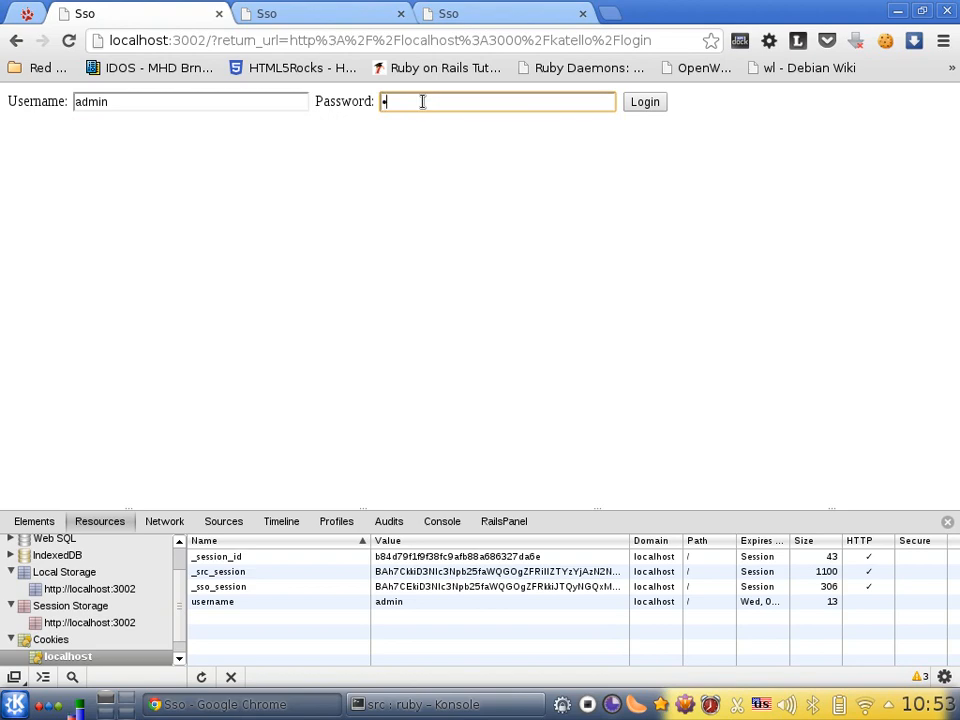
key(Return)
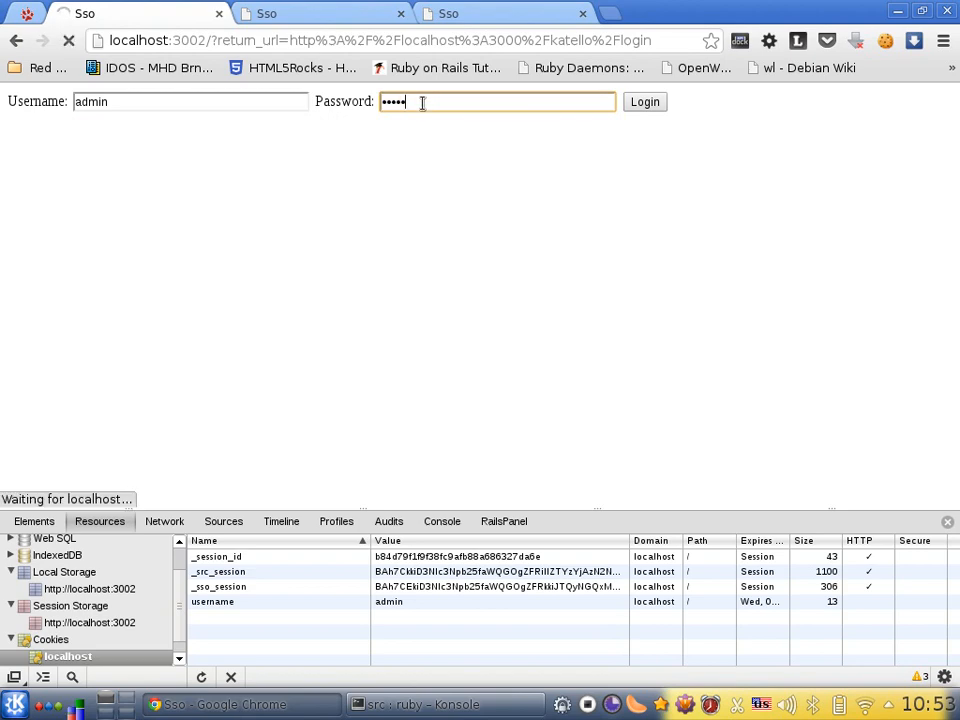